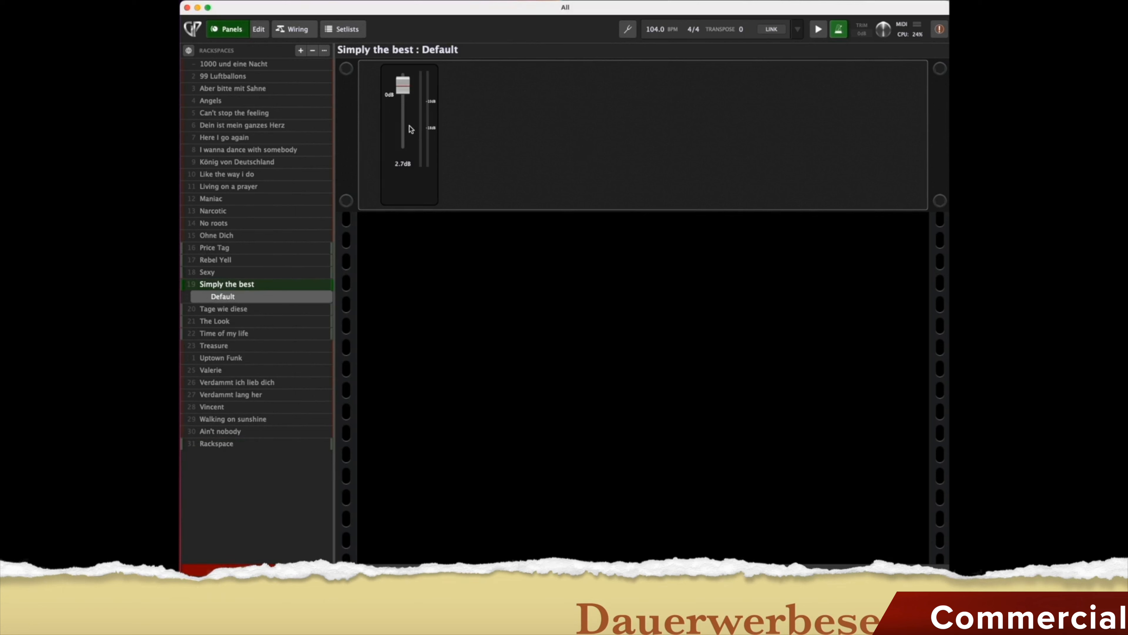
Load Living on a prayer, Time of my life, Angels and Here I go again, then edit the empty Rackspace panel.
click(245, 186)
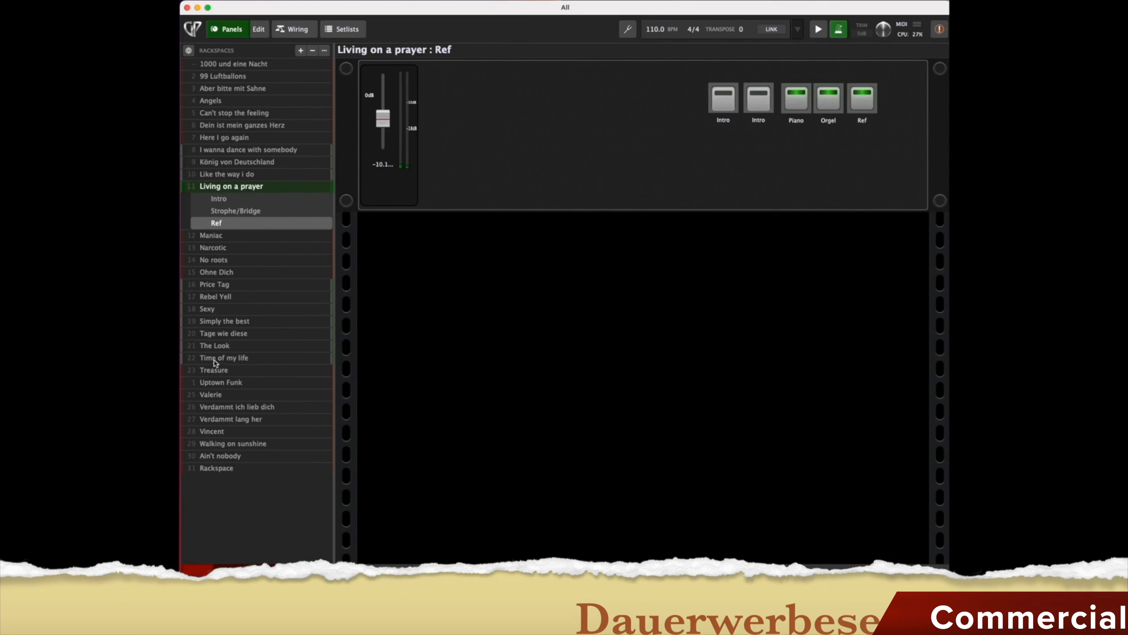
click(217, 358)
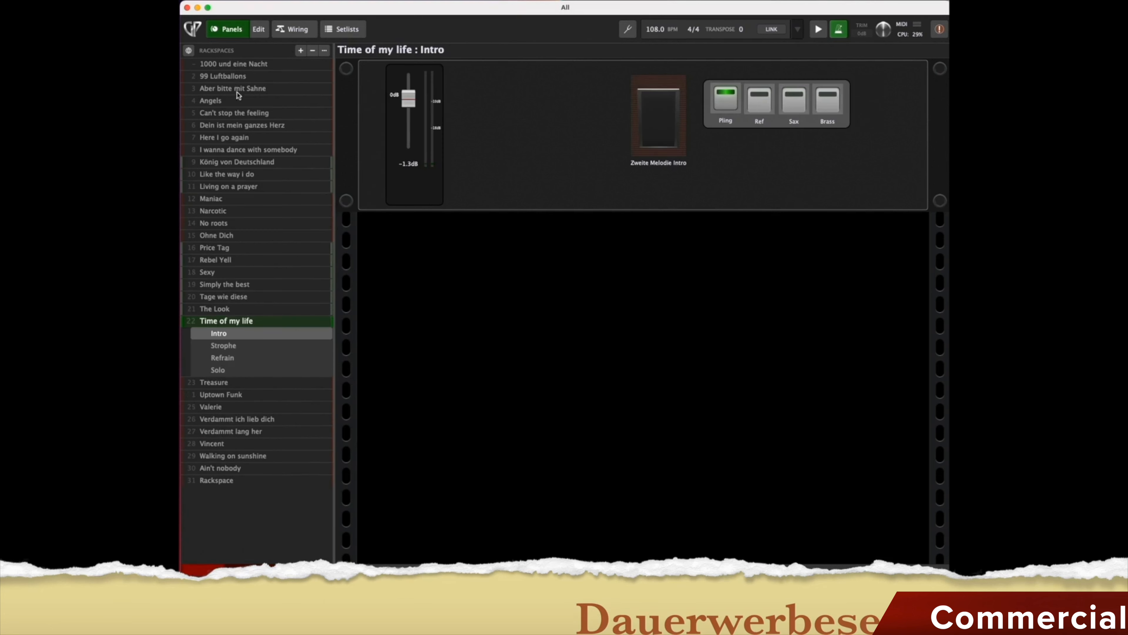
click(218, 102)
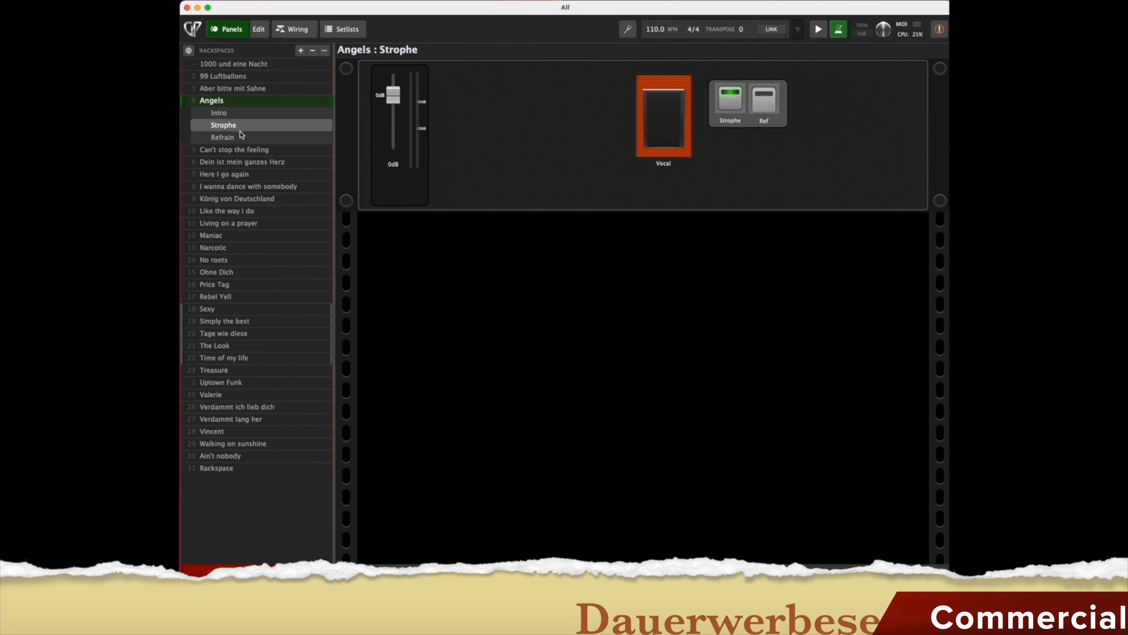
click(235, 175)
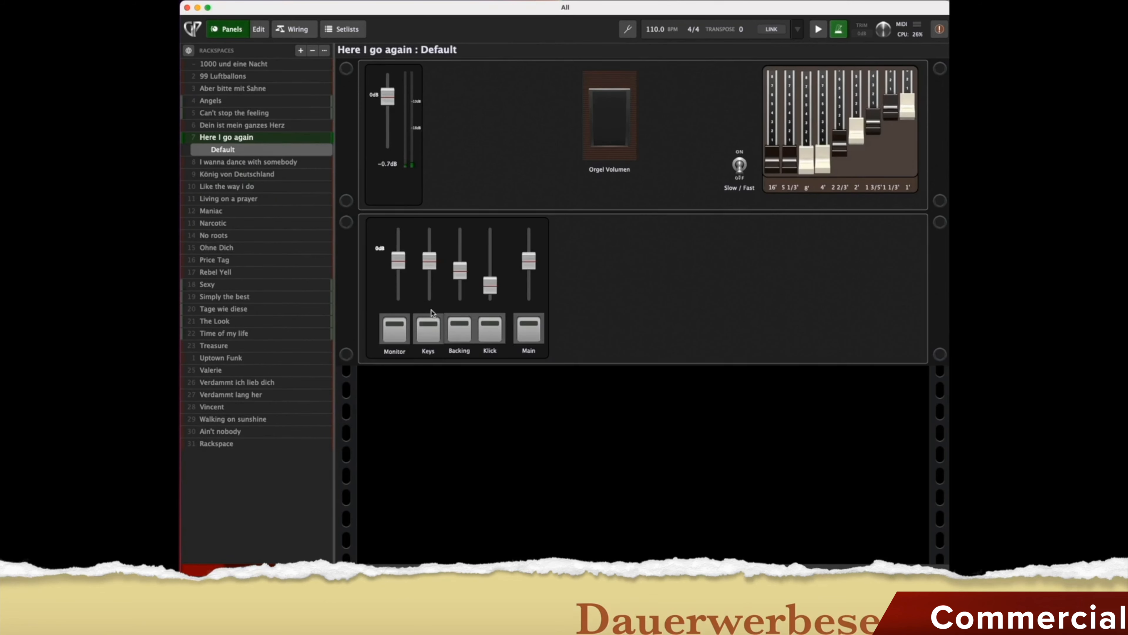
click(229, 445)
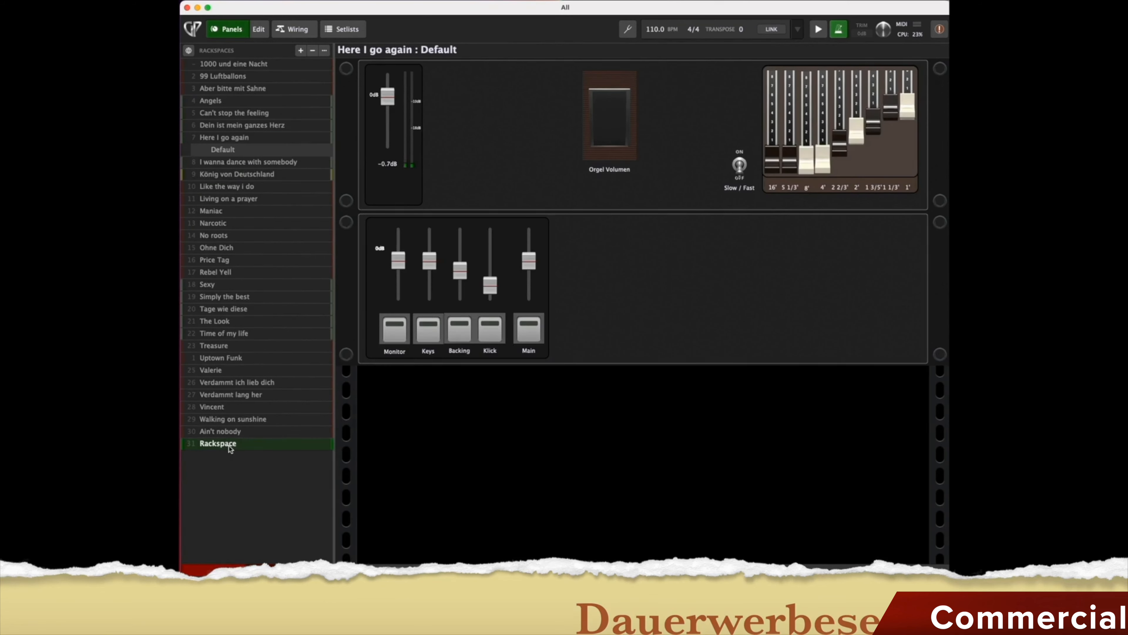
click(259, 30)
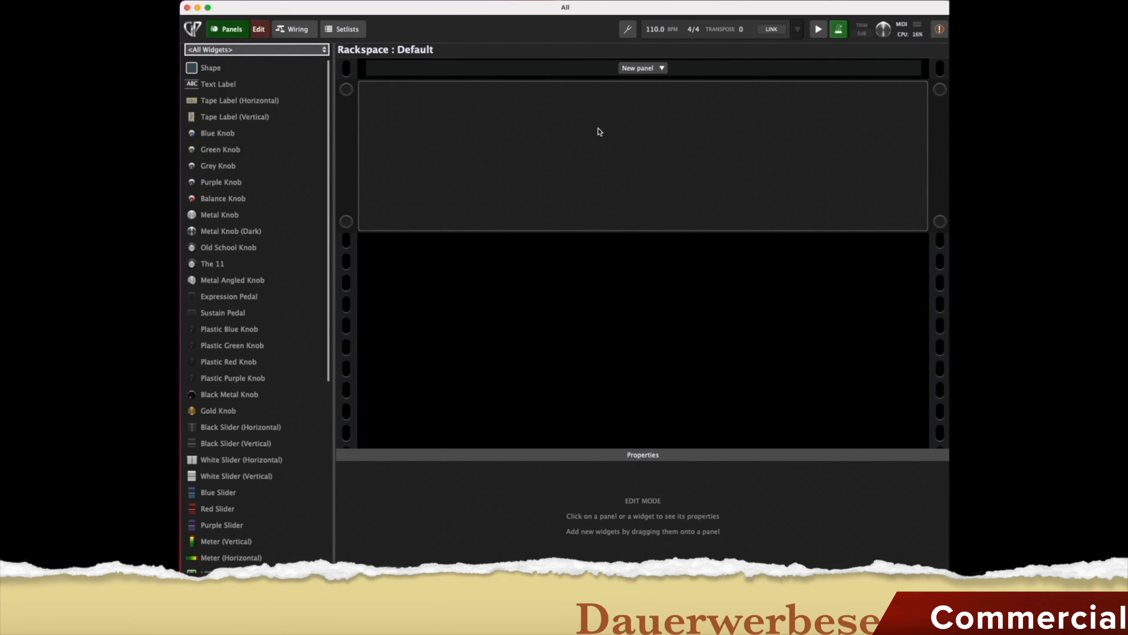
Scroll the widget list, view the rackspace wiring, then switch to the setlist with Maniac current.
scroll(252, 146, down, 10)
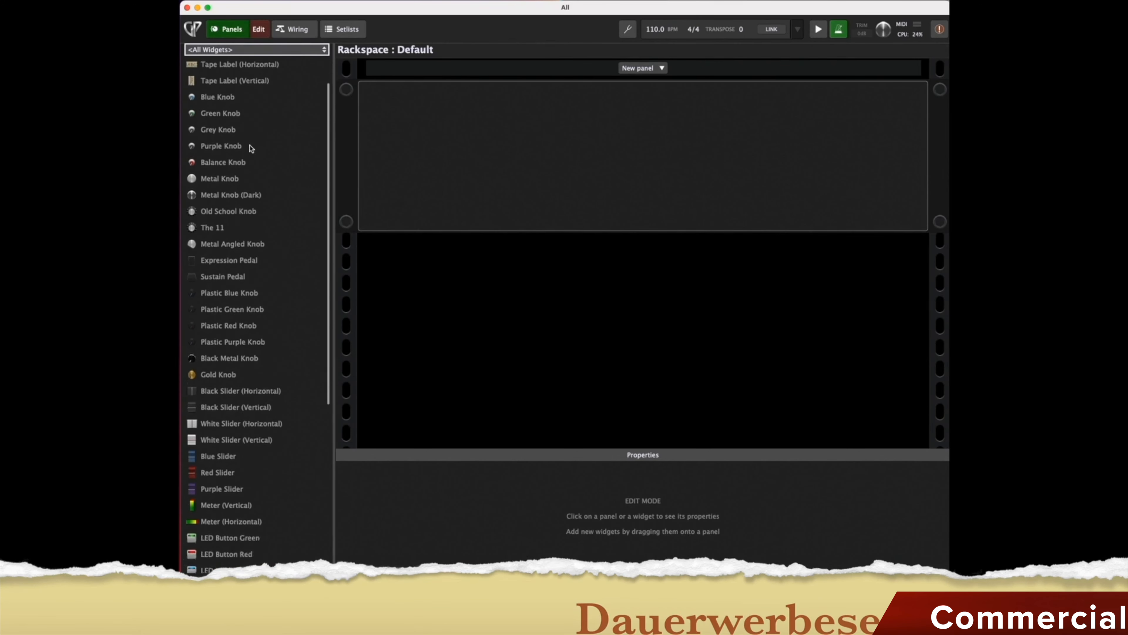
scroll(240, 483, up, 10)
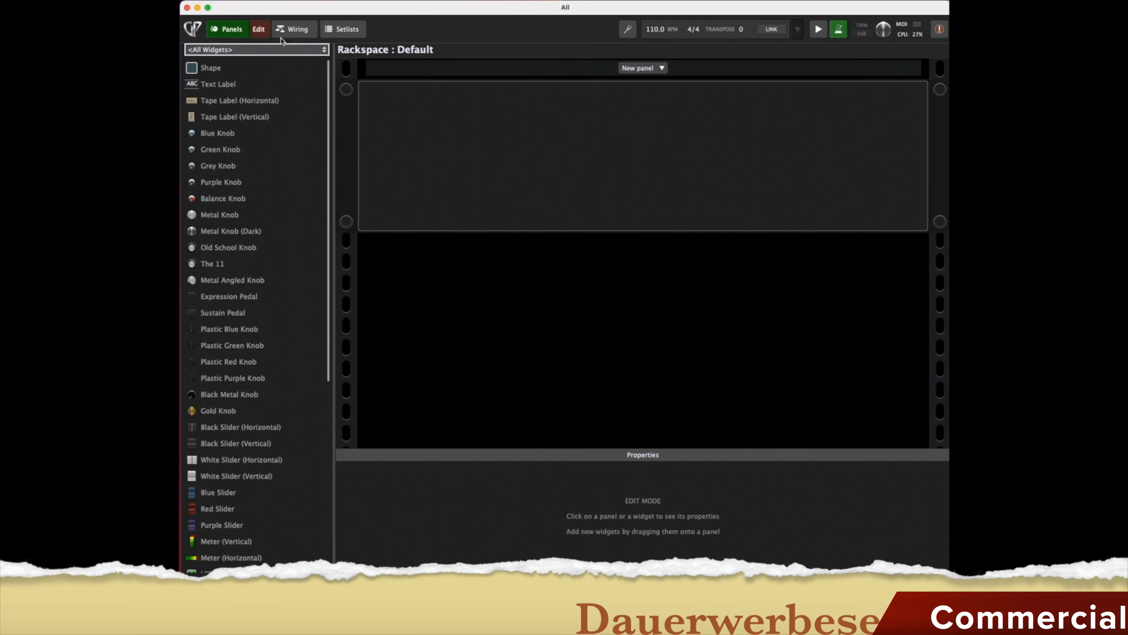
click(291, 30)
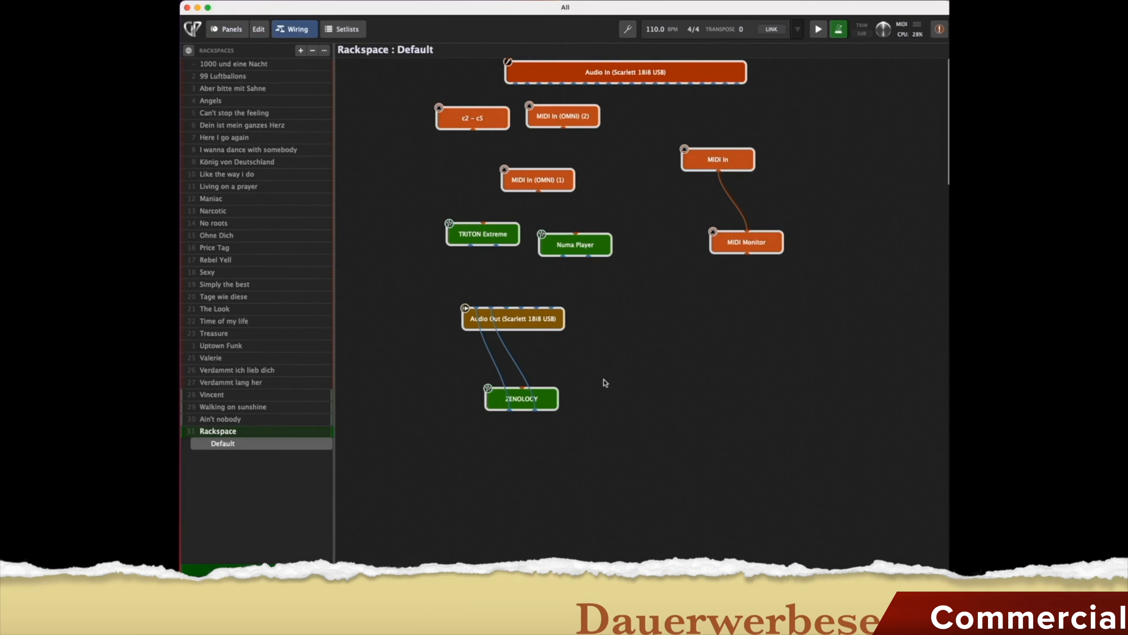
click(348, 29)
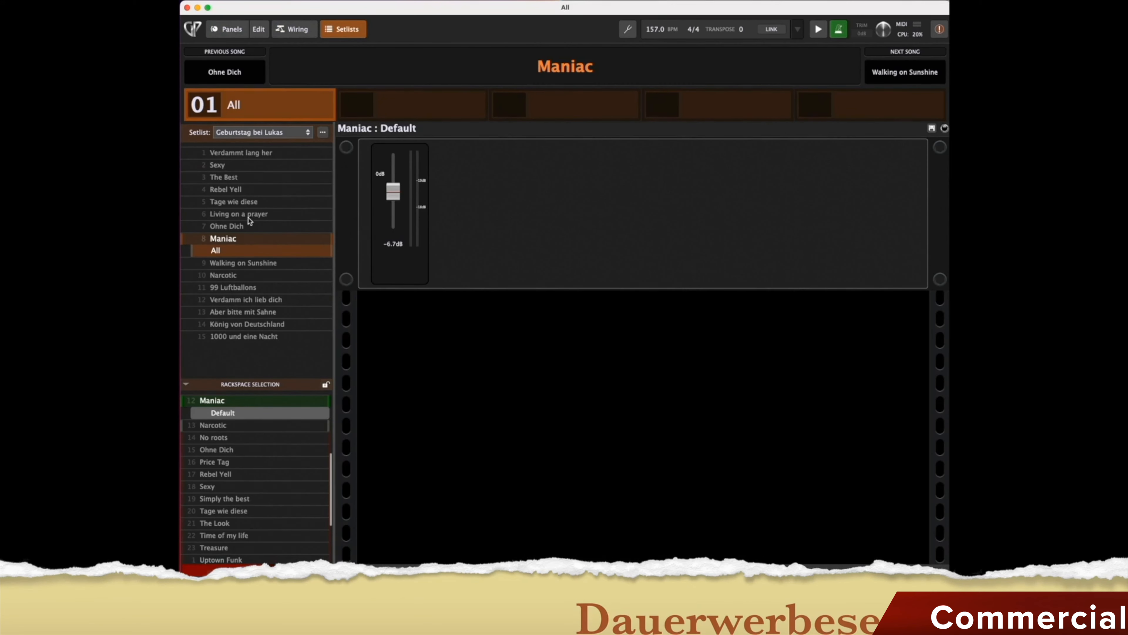
Load Living on a prayer from the setlist and show the tuner.
scroll(224, 470, down, 1)
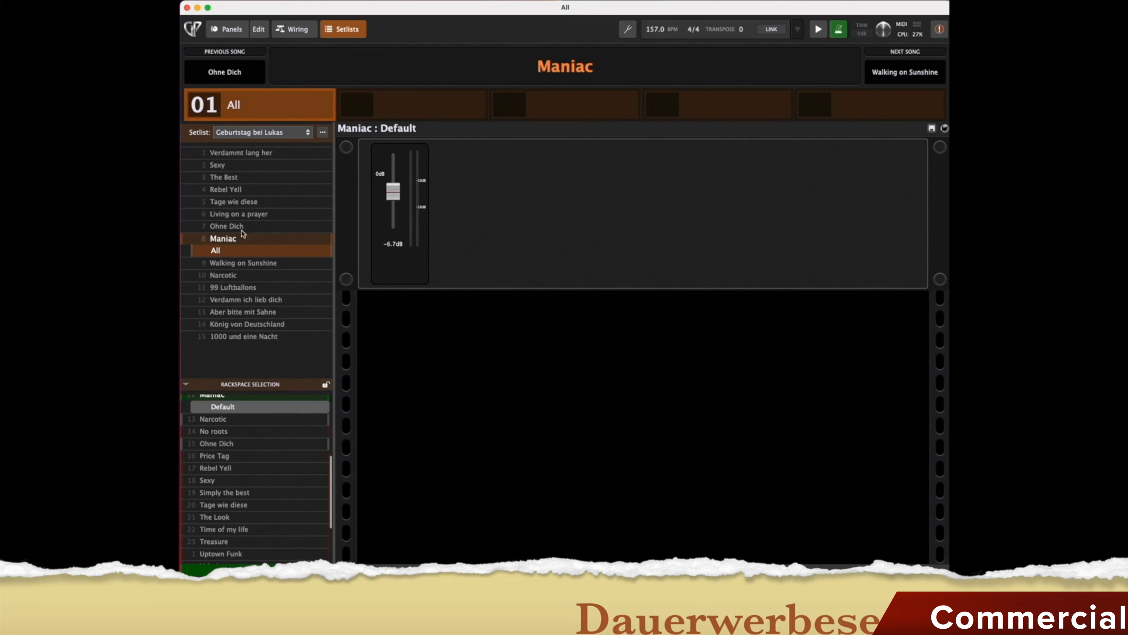
click(229, 213)
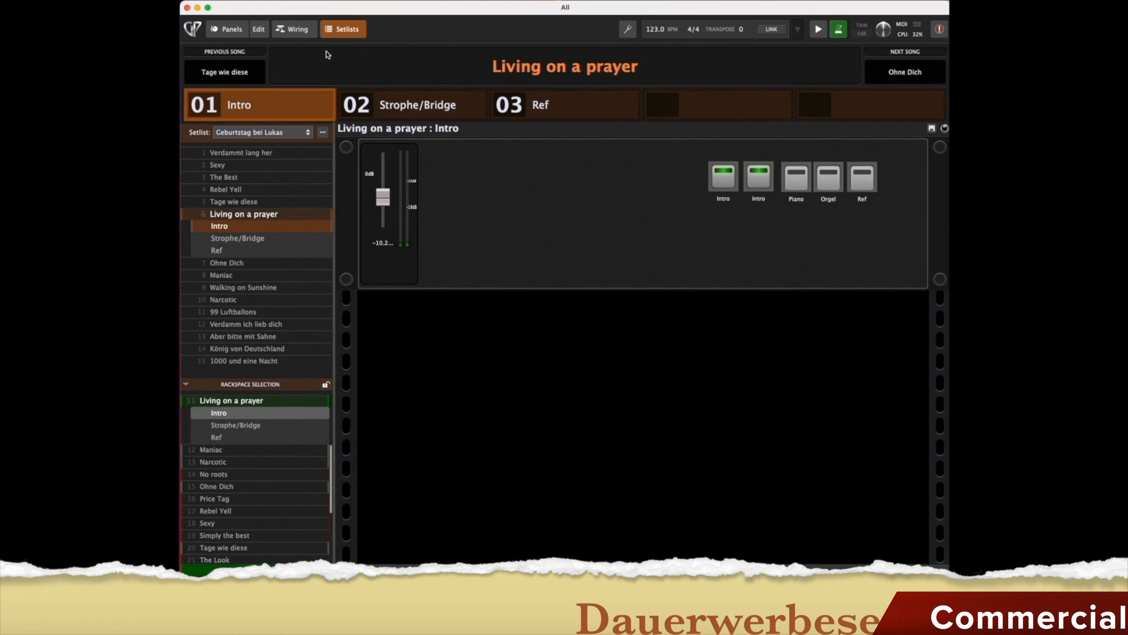
click(629, 30)
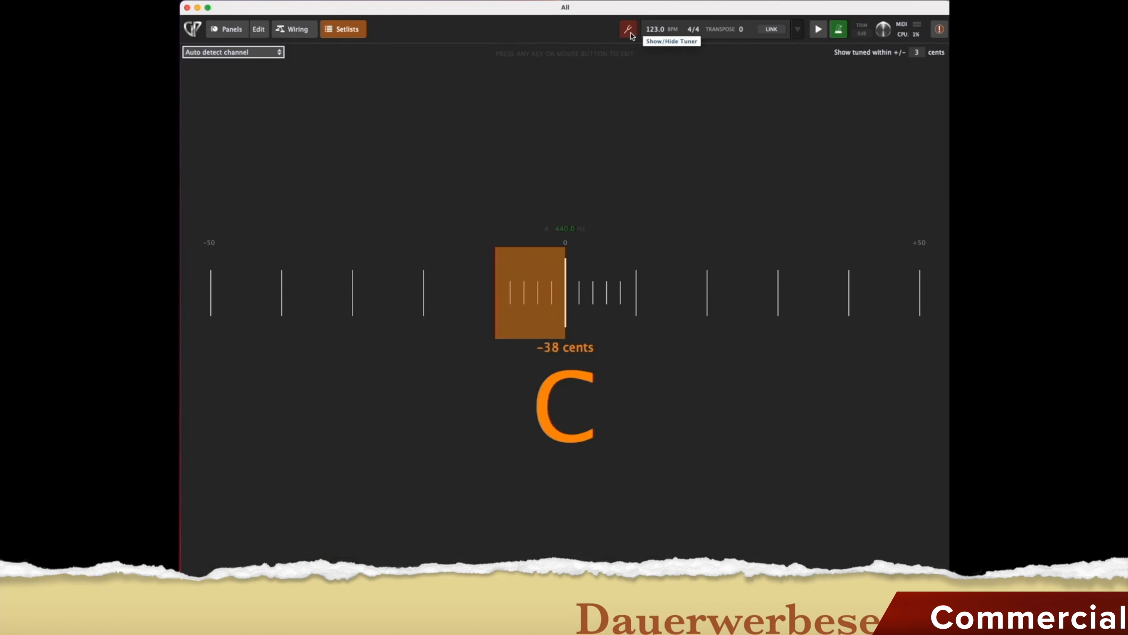
Close the tuner to return to the Living on a prayer : Intro rackspace.
click(631, 34)
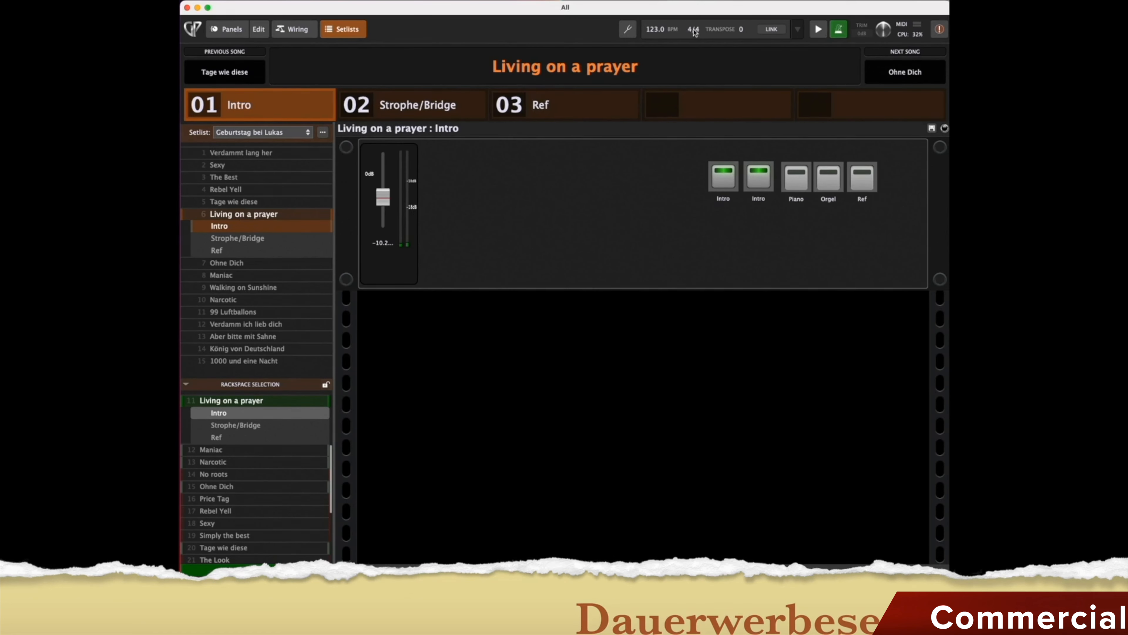
click(692, 30)
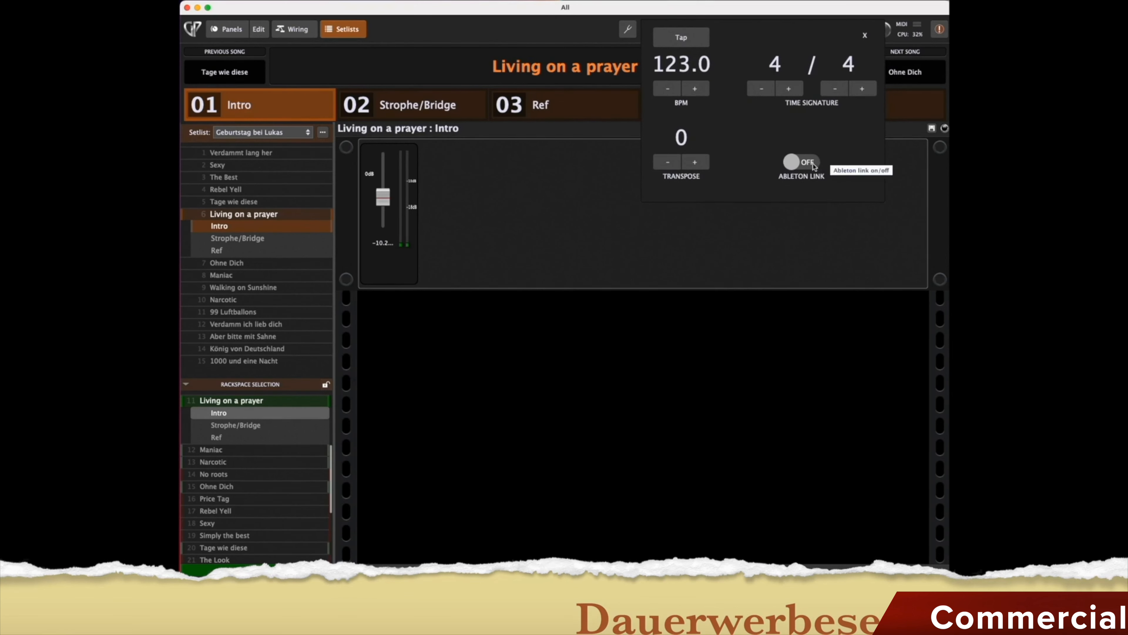
click(865, 35)
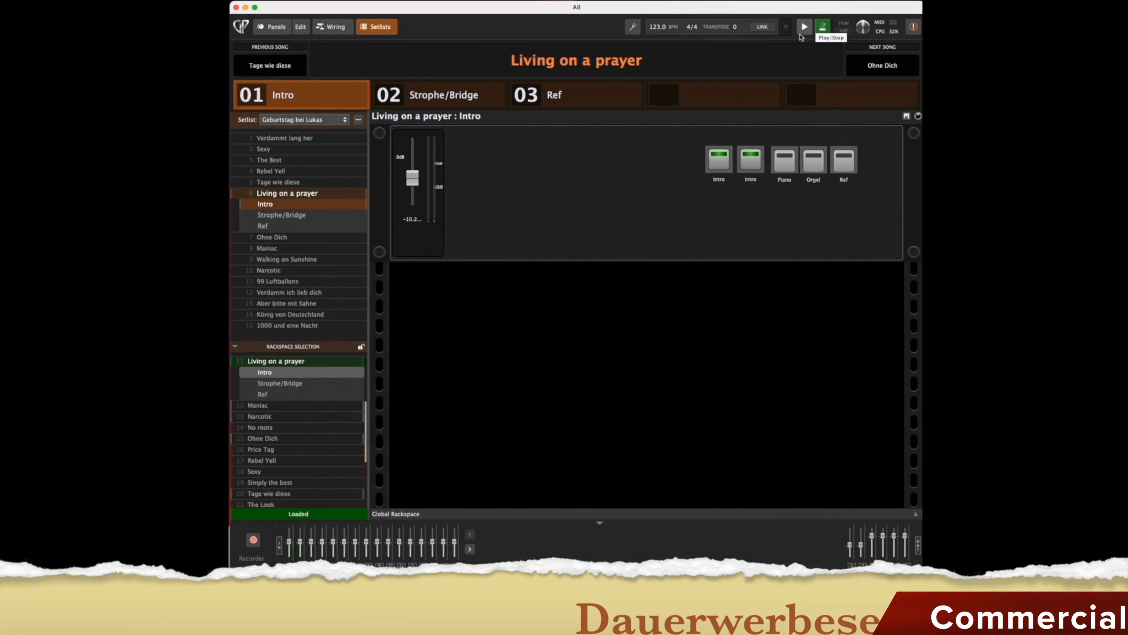
Start and stop playback, turn the metronome on, and lower the trim to -0.5dB.
click(805, 30)
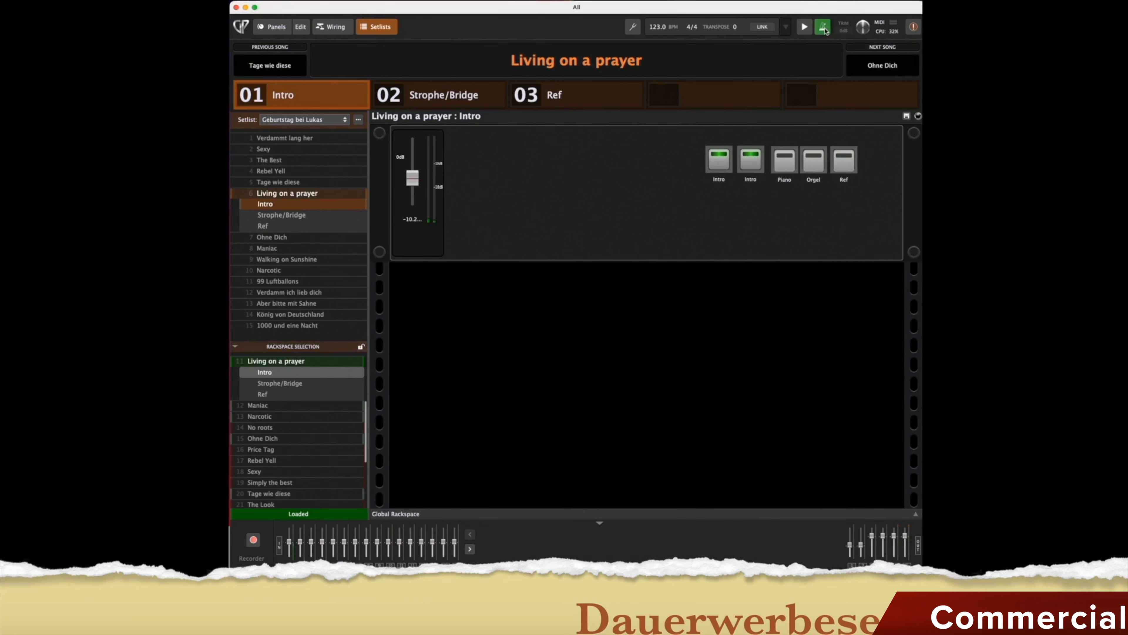
click(804, 27)
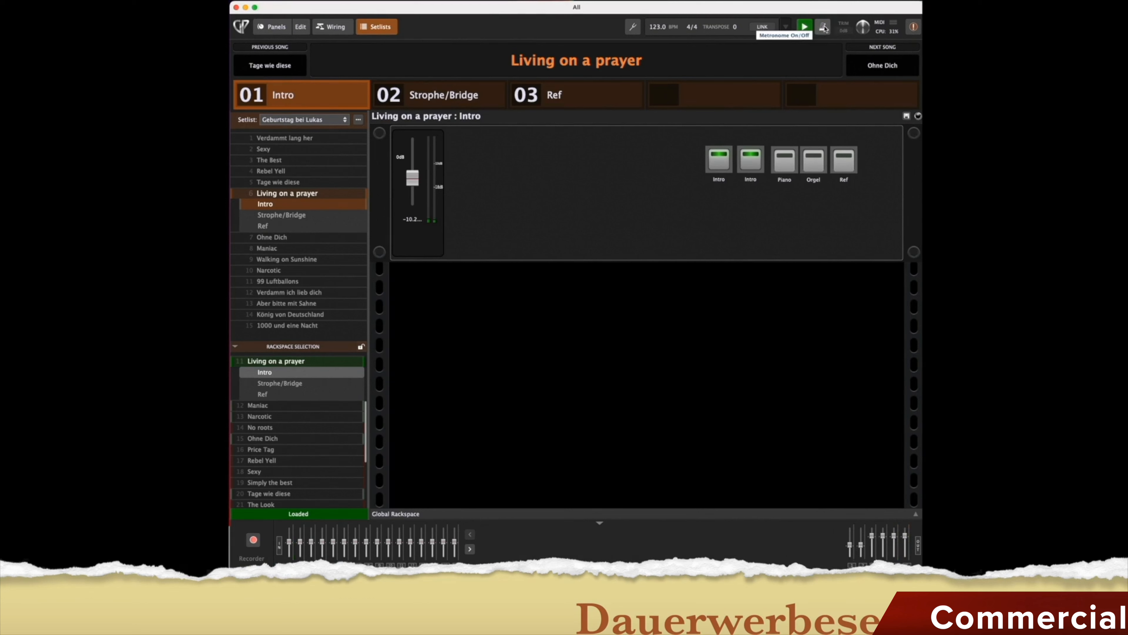
click(822, 29)
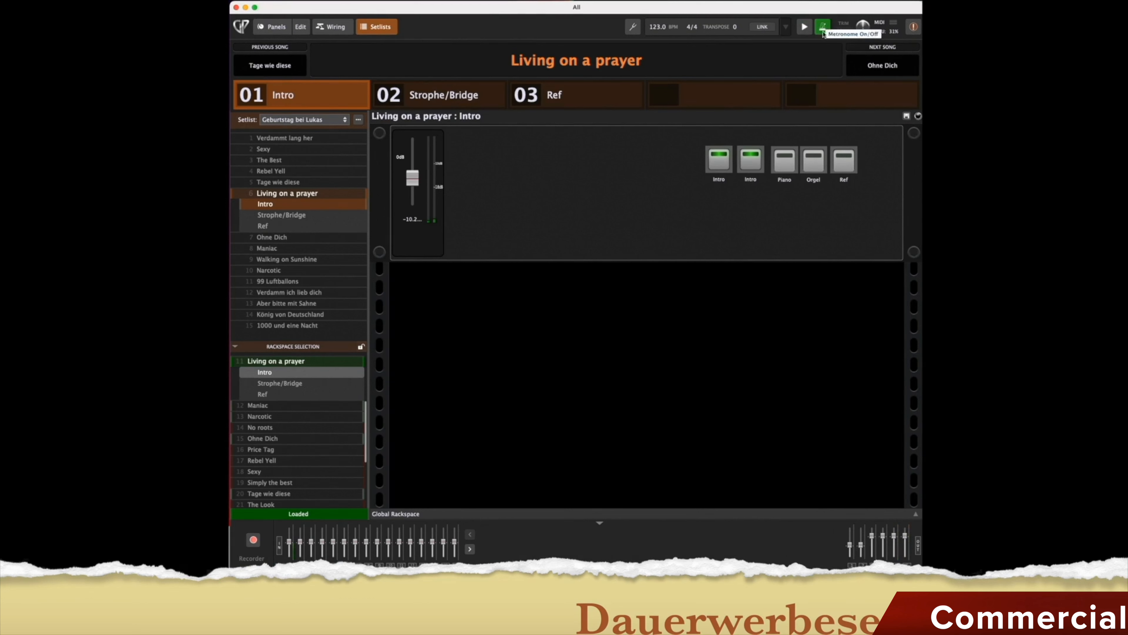
drag(865, 31, 867, 25)
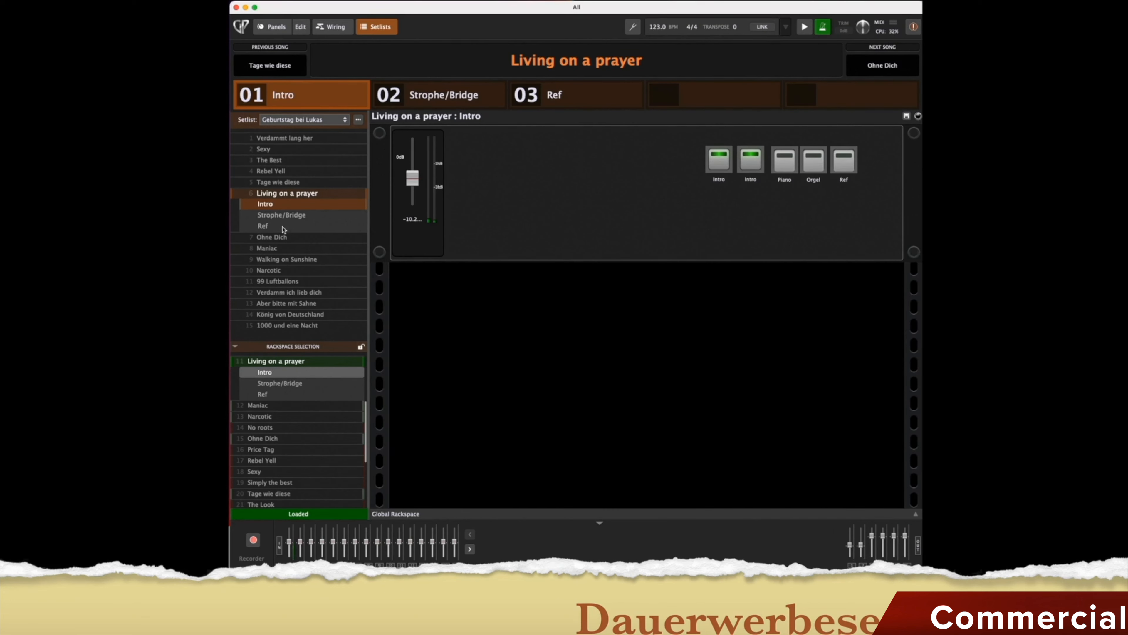
Send a MIDI panic and show the wiring of the Sexy rackspace.
click(272, 241)
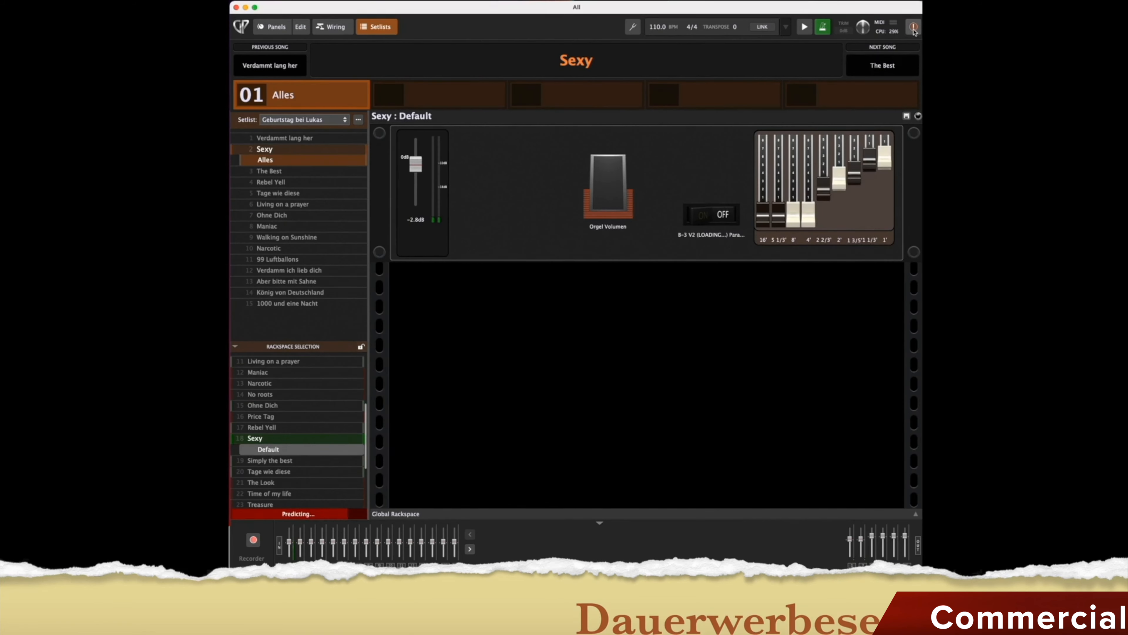
click(914, 30)
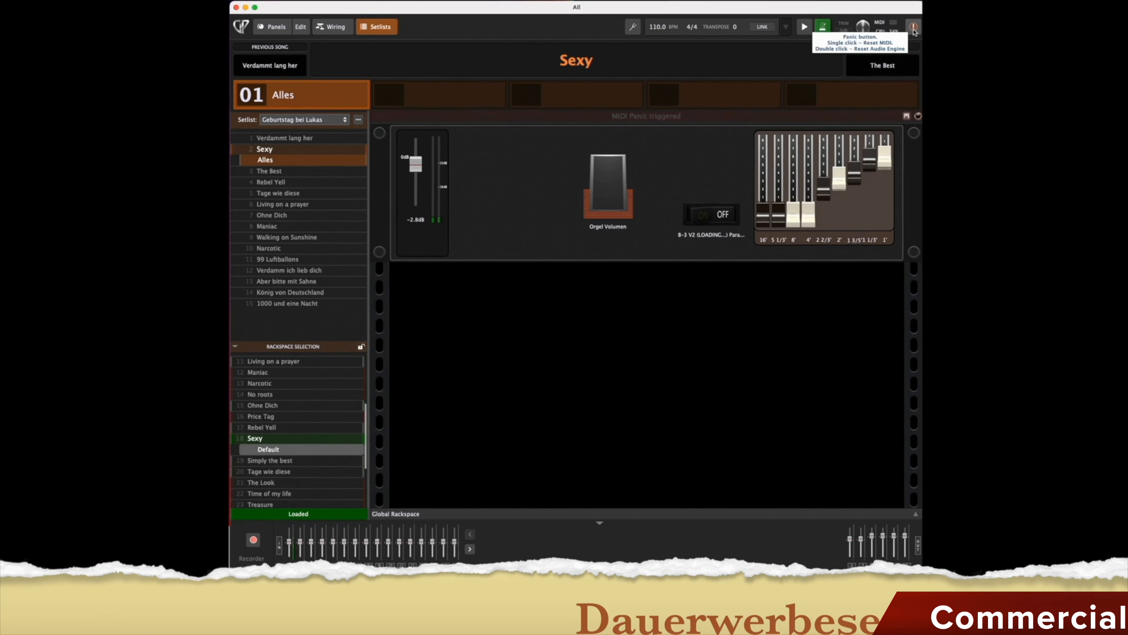
click(334, 28)
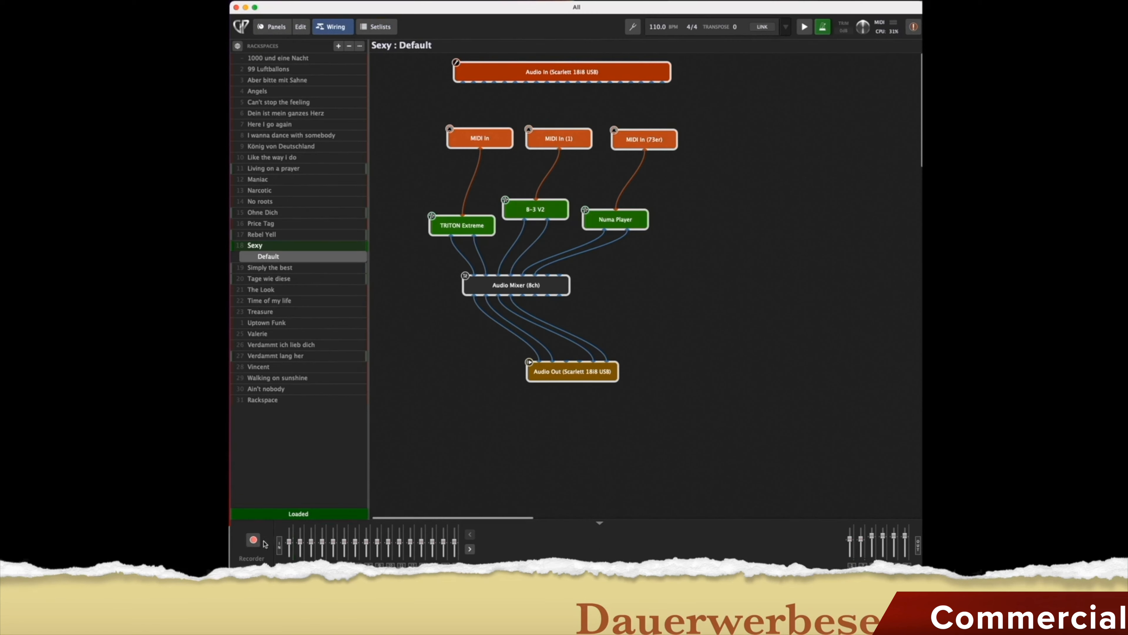
View the recording options, then show the wiring of the rackspace named Rackspace and open the app menu.
click(254, 539)
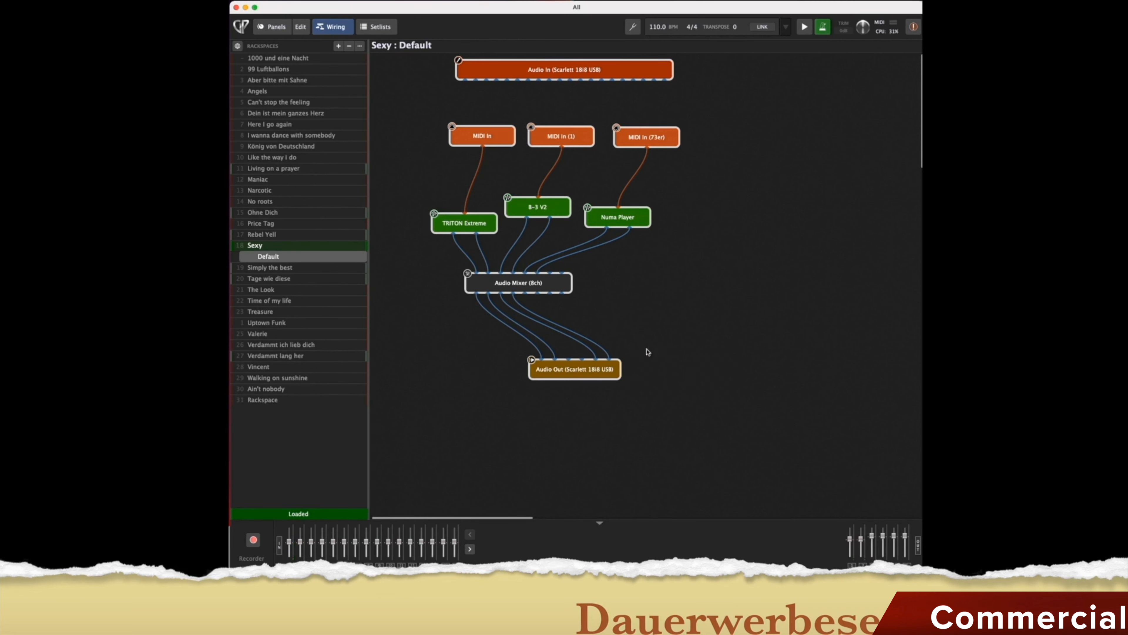
scroll(583, 322, right, 2)
click(271, 399)
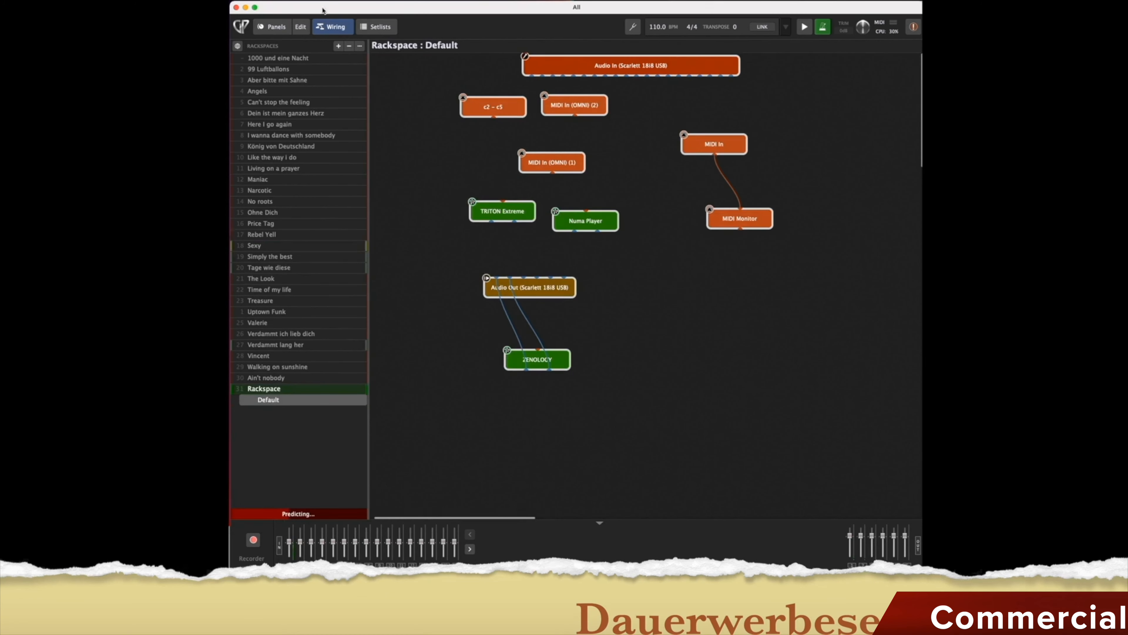
click(275, 1)
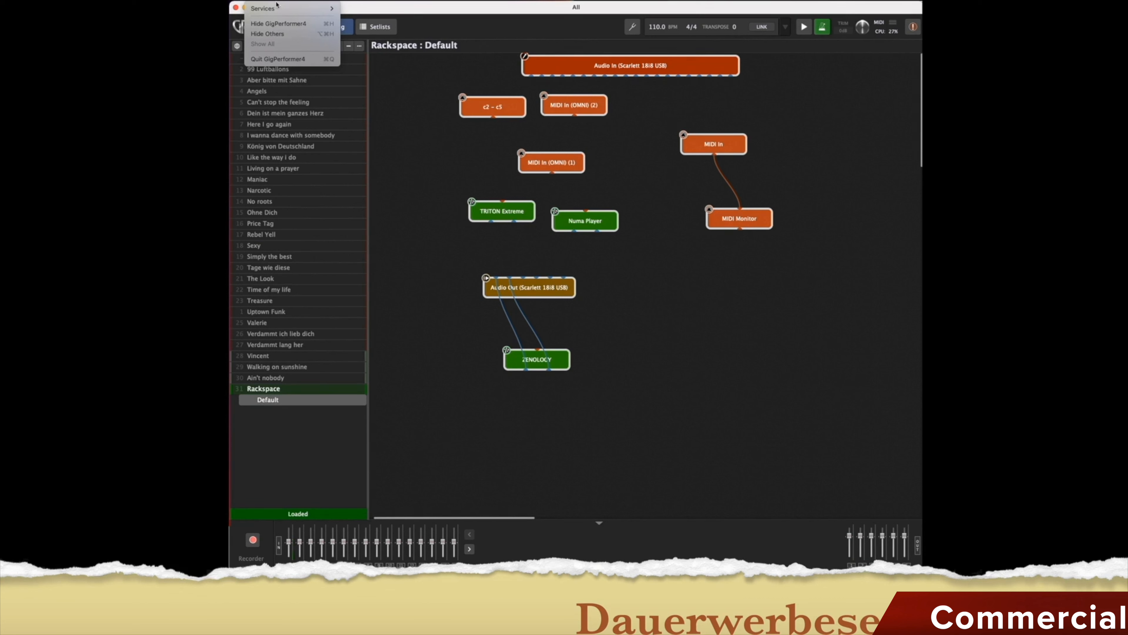
Browse the File menu's recent gigs and the Edit menu's rackspace, variation and clipboard commands.
mouse_move(308, 1)
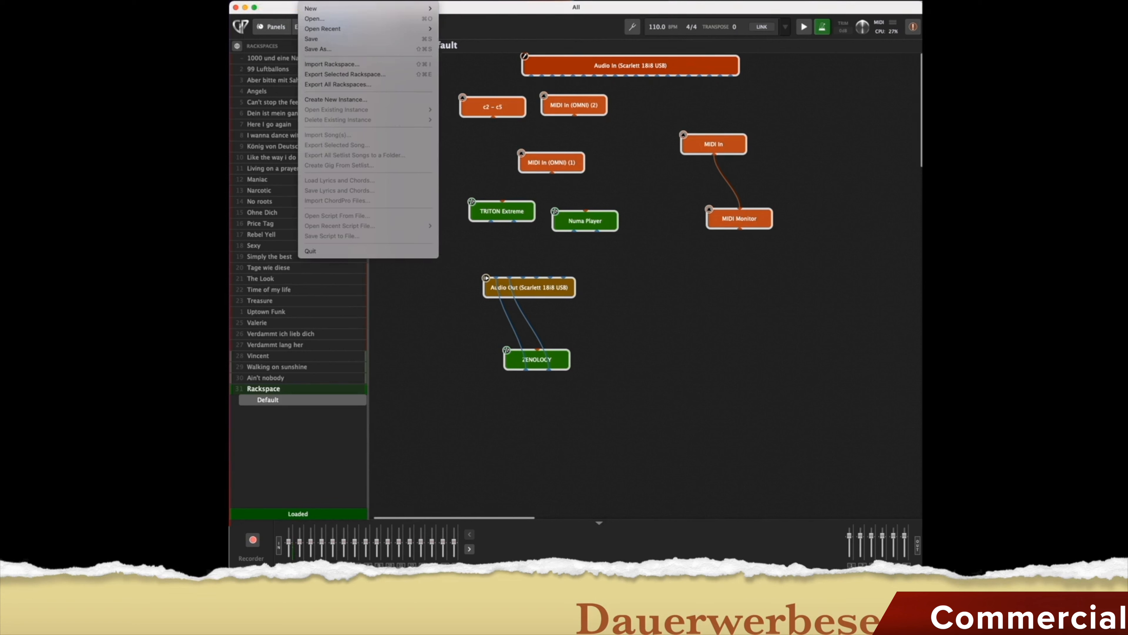
mouse_move(422, 8)
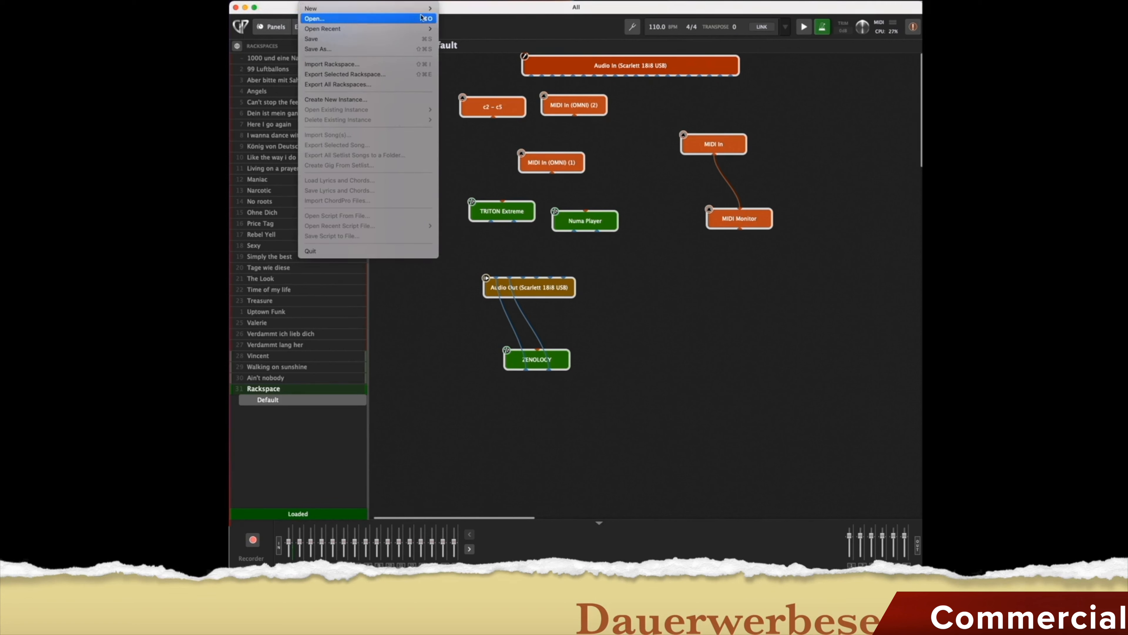
mouse_move(358, 27)
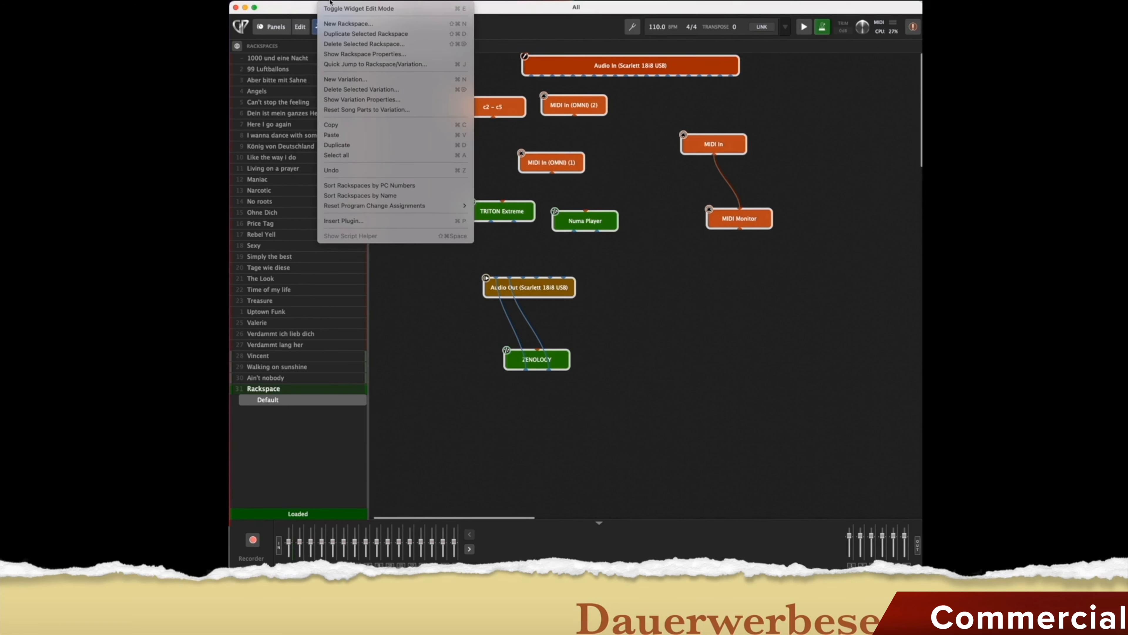
Toggle widget edit mode on and off, then switch to the rackspace wiring view.
click(350, 9)
click(335, 4)
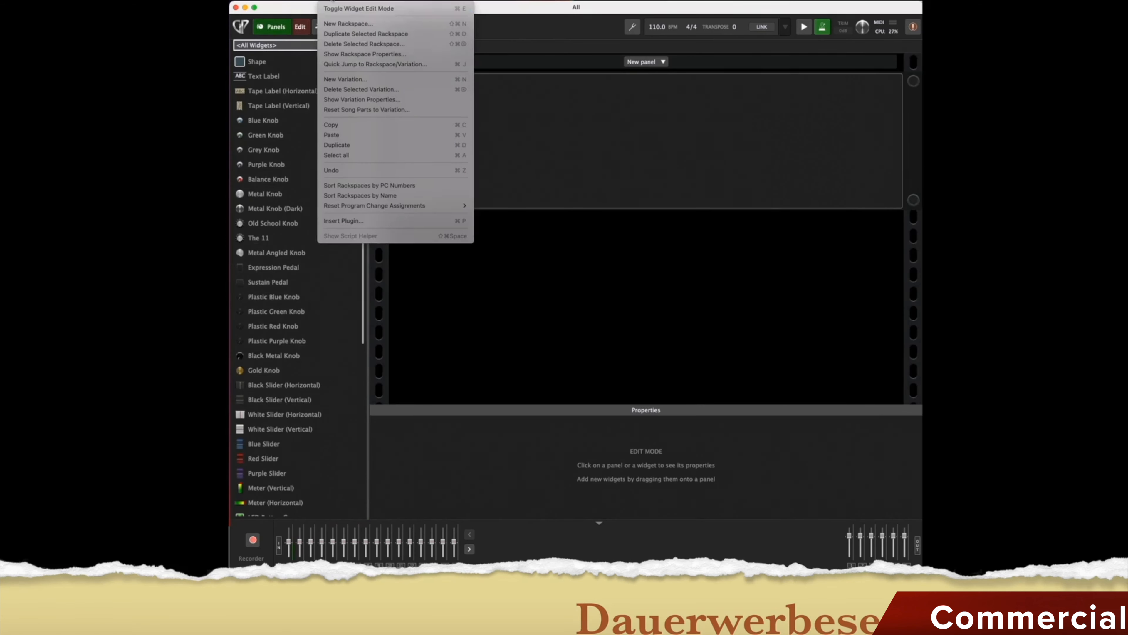
click(345, 8)
click(301, 28)
click(275, 28)
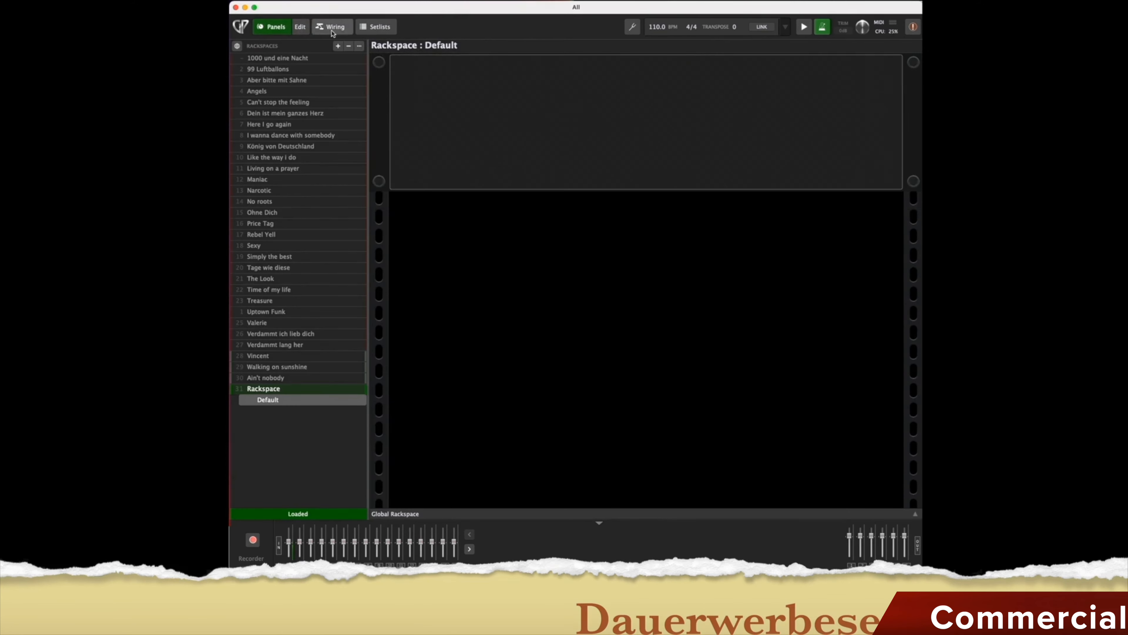
click(332, 30)
Check the Default rackspace properties, load Living on a prayer, and reopen the Edit menu.
click(331, 1)
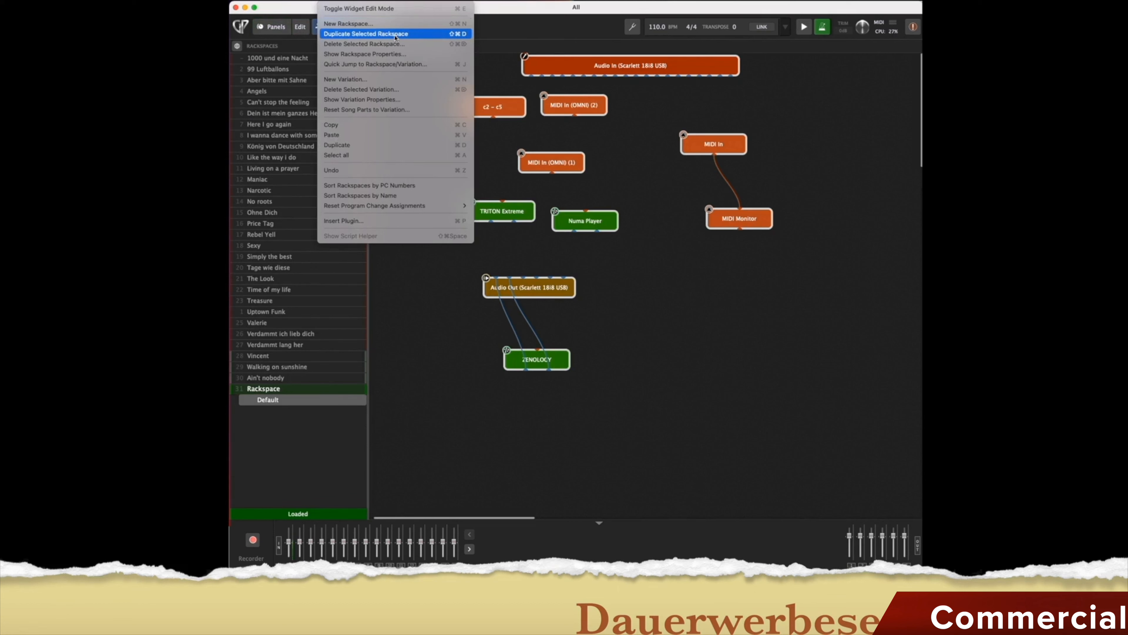
click(390, 53)
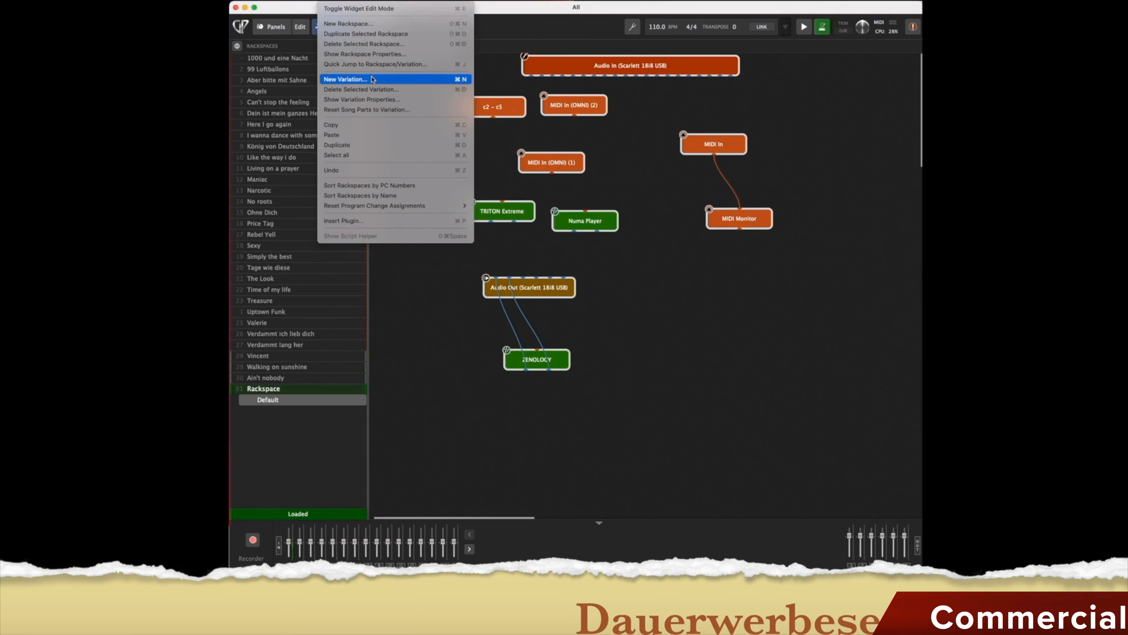
click(278, 174)
click(276, 169)
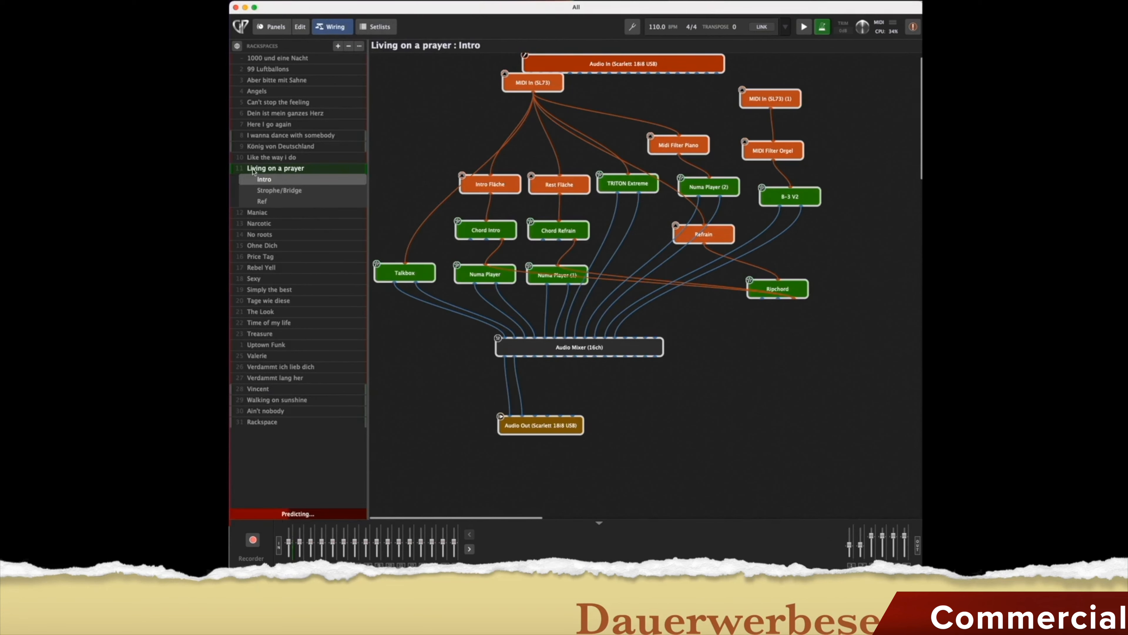
click(331, 2)
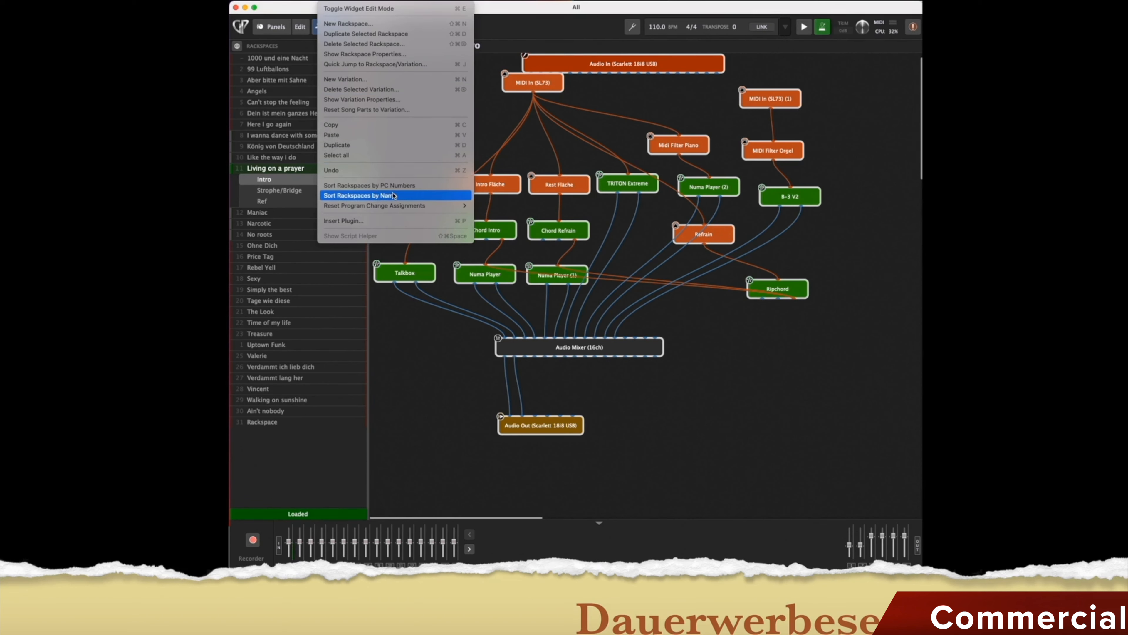
mouse_move(402, 209)
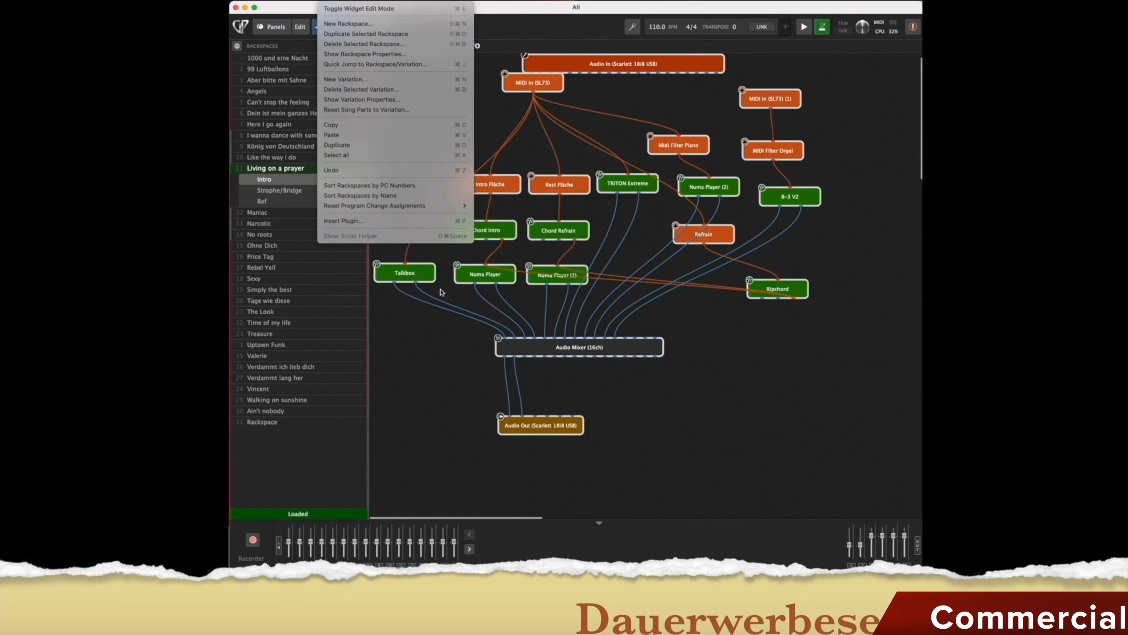
mouse_move(348, 1)
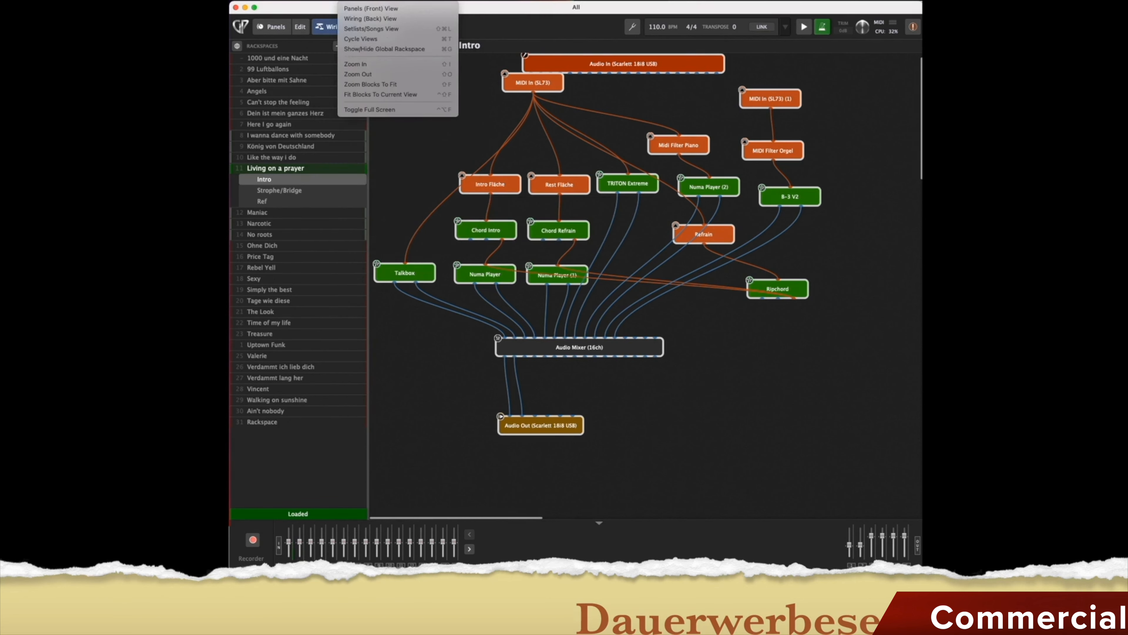
click(364, 8)
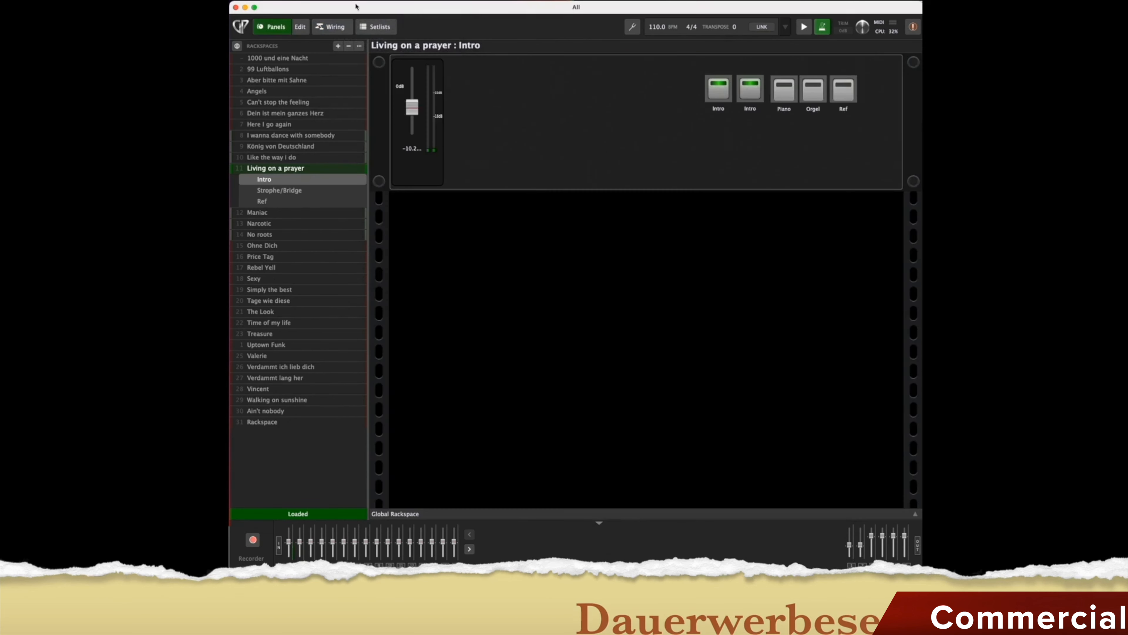
click(353, 1)
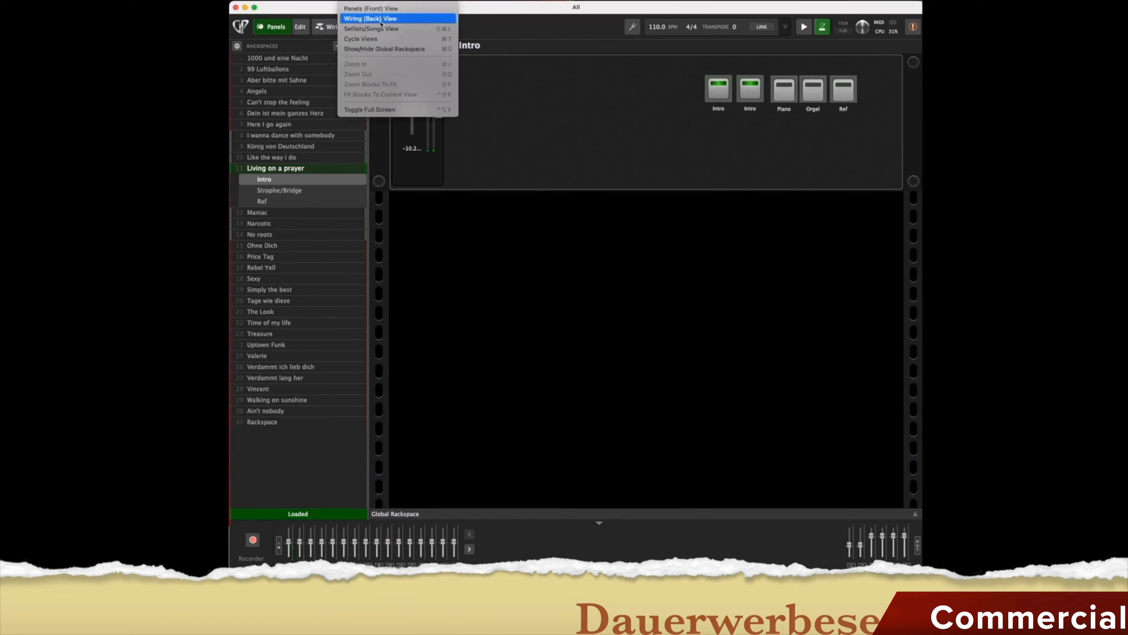
click(378, 19)
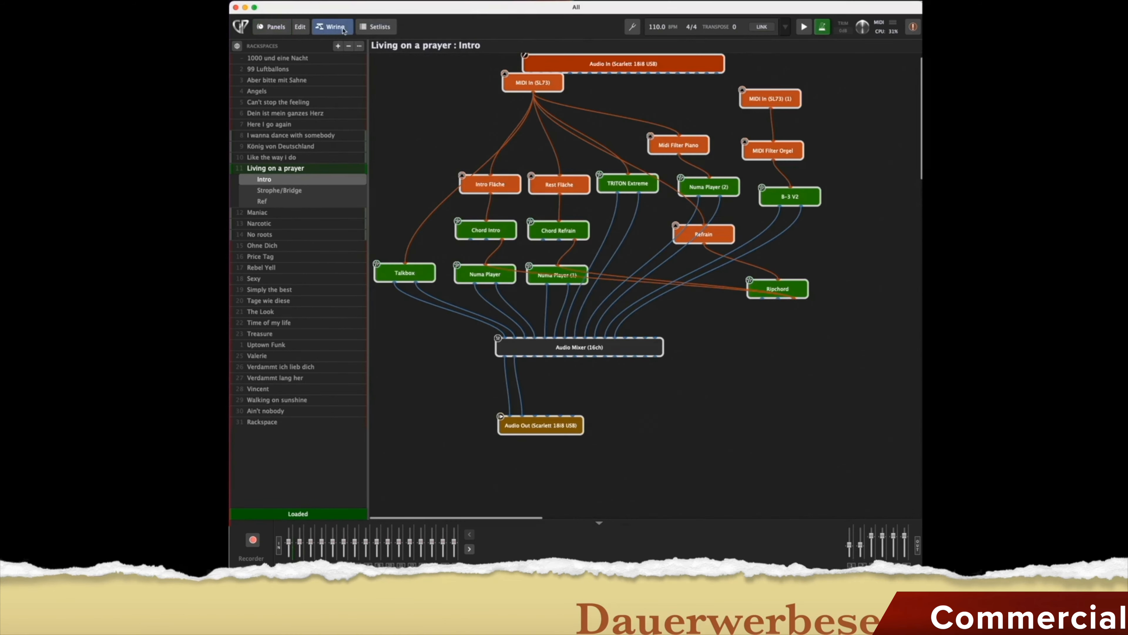
click(353, 0)
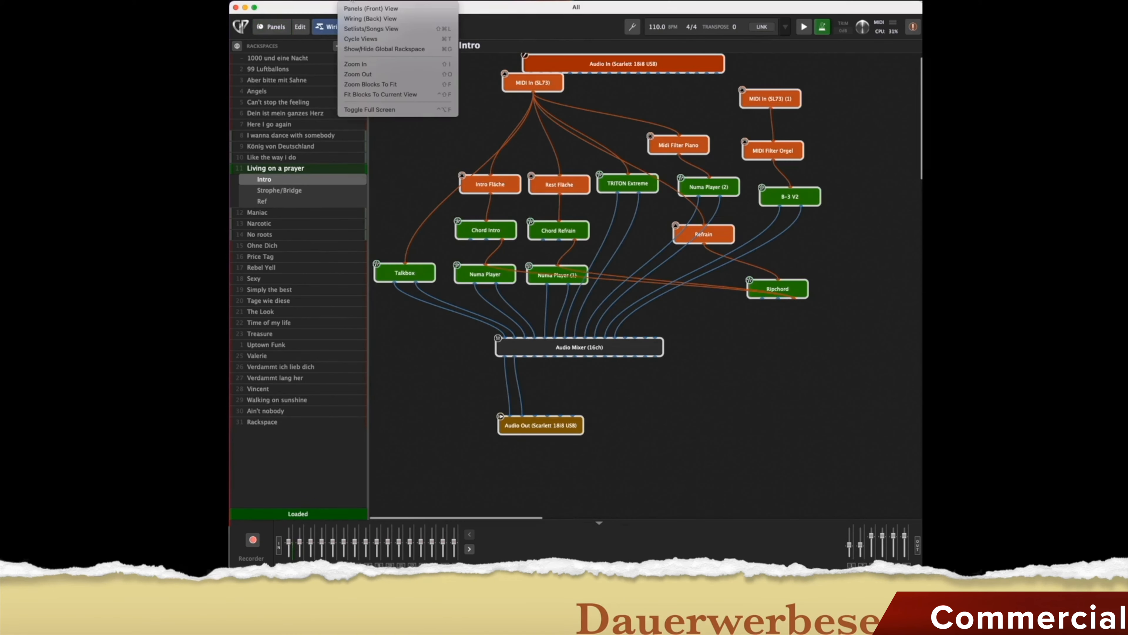
click(376, 38)
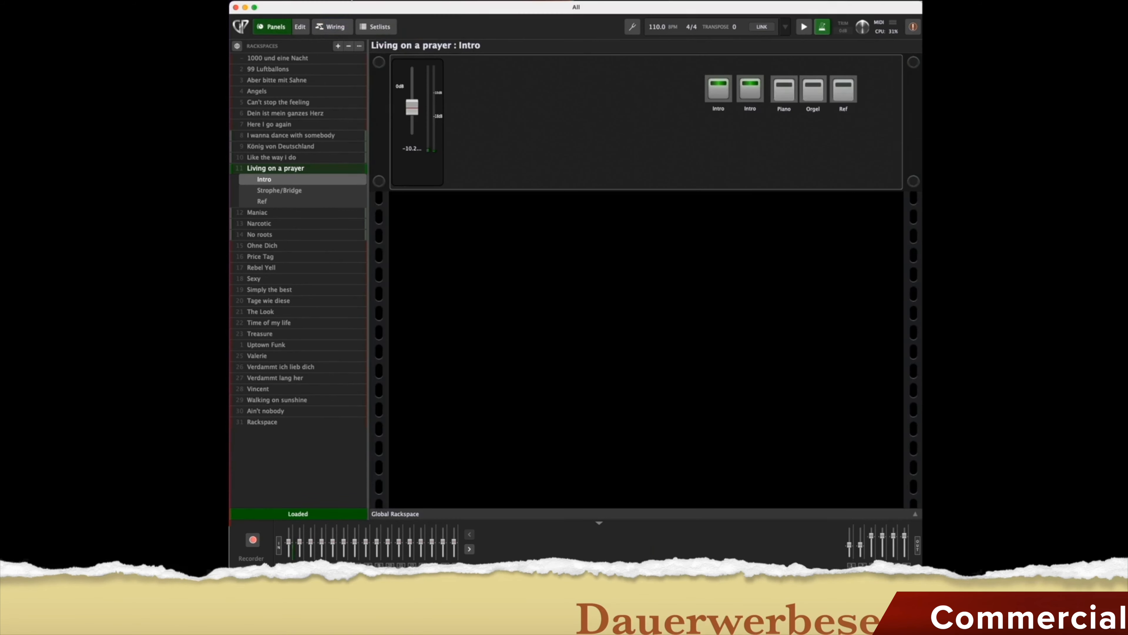
click(352, 0)
click(389, 39)
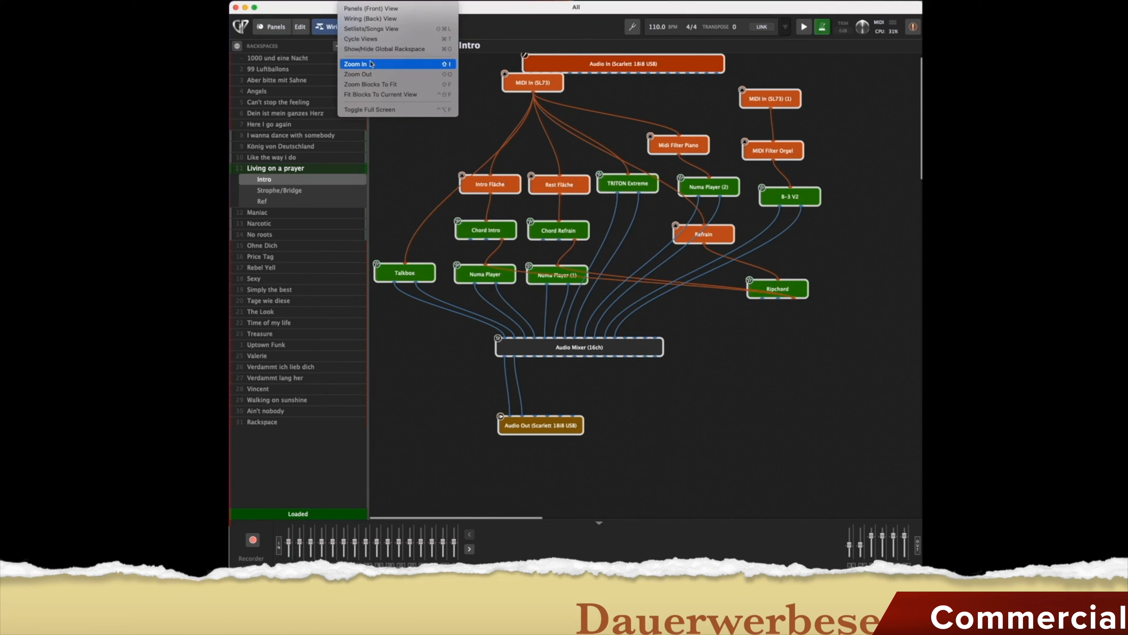
click(573, 163)
scroll(573, 164, up, 1)
scroll(573, 164, down, 1)
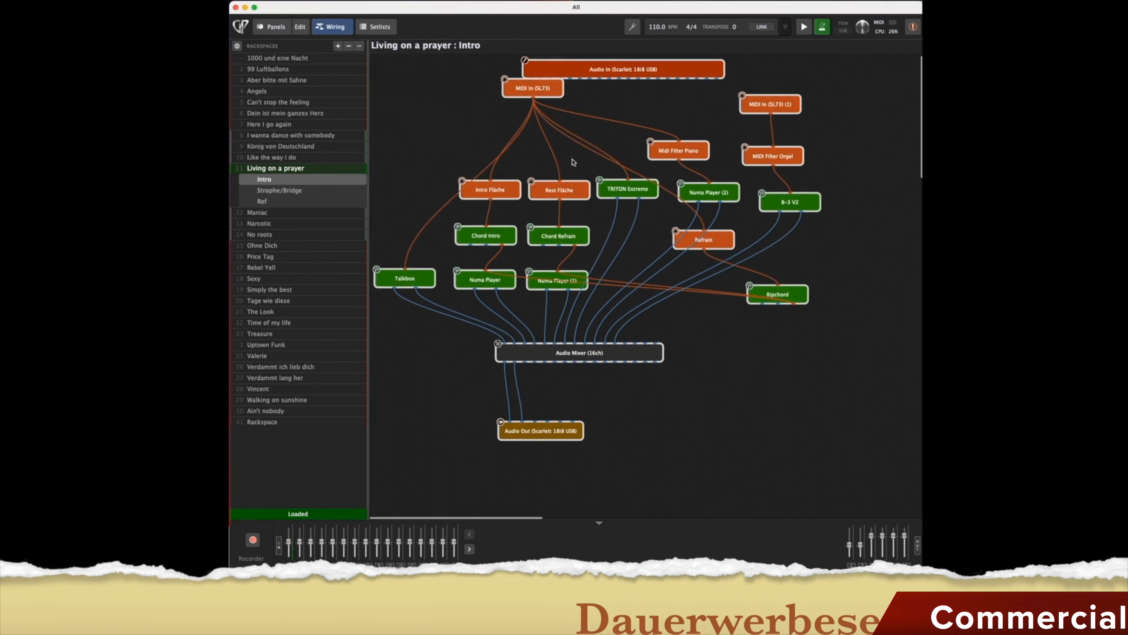
scroll(573, 161, up, 1)
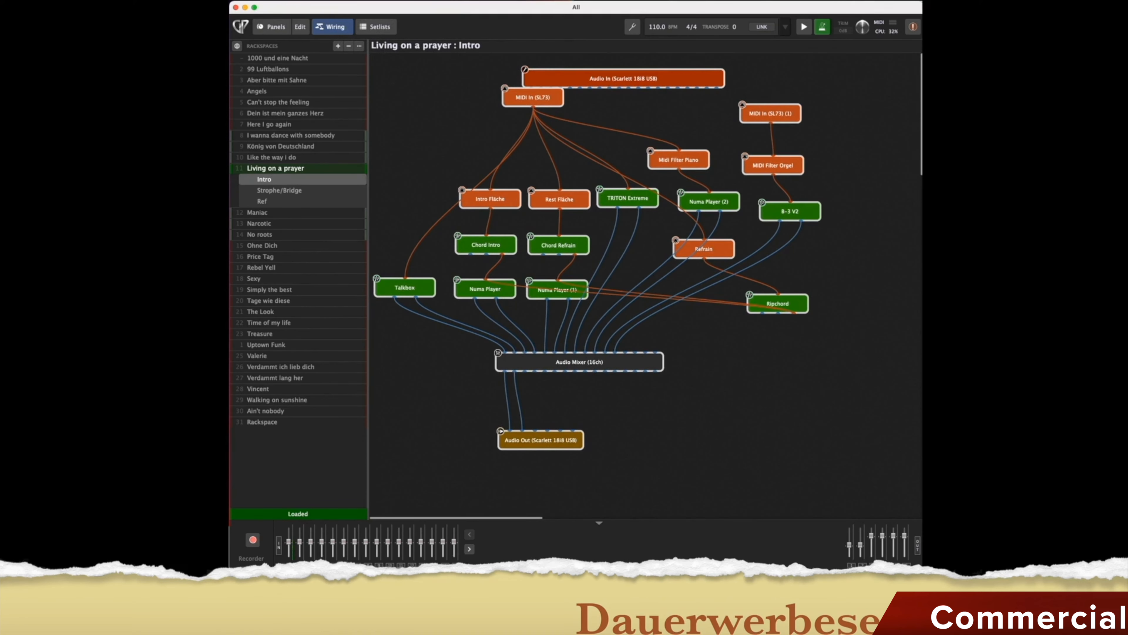
click(375, 1)
click(381, 8)
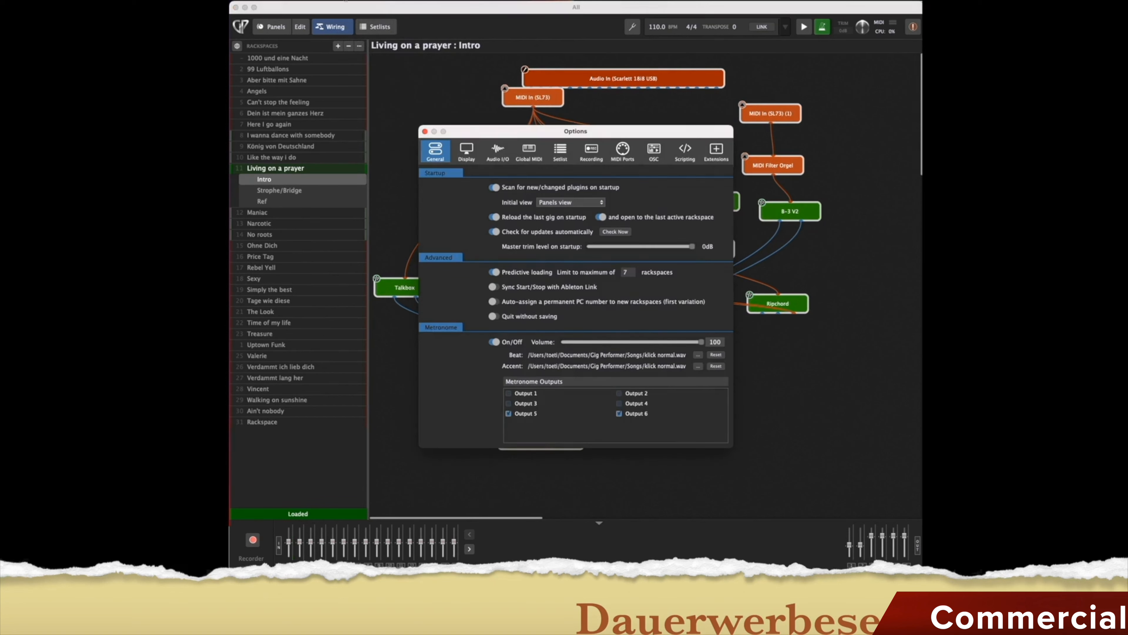
click(376, 1)
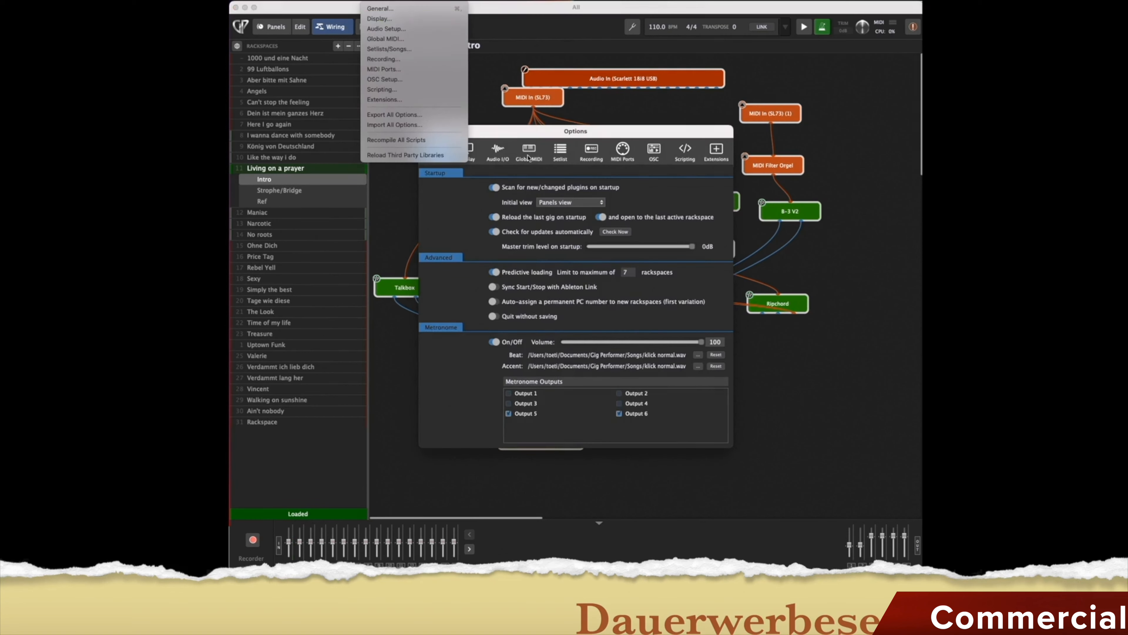
click(448, 228)
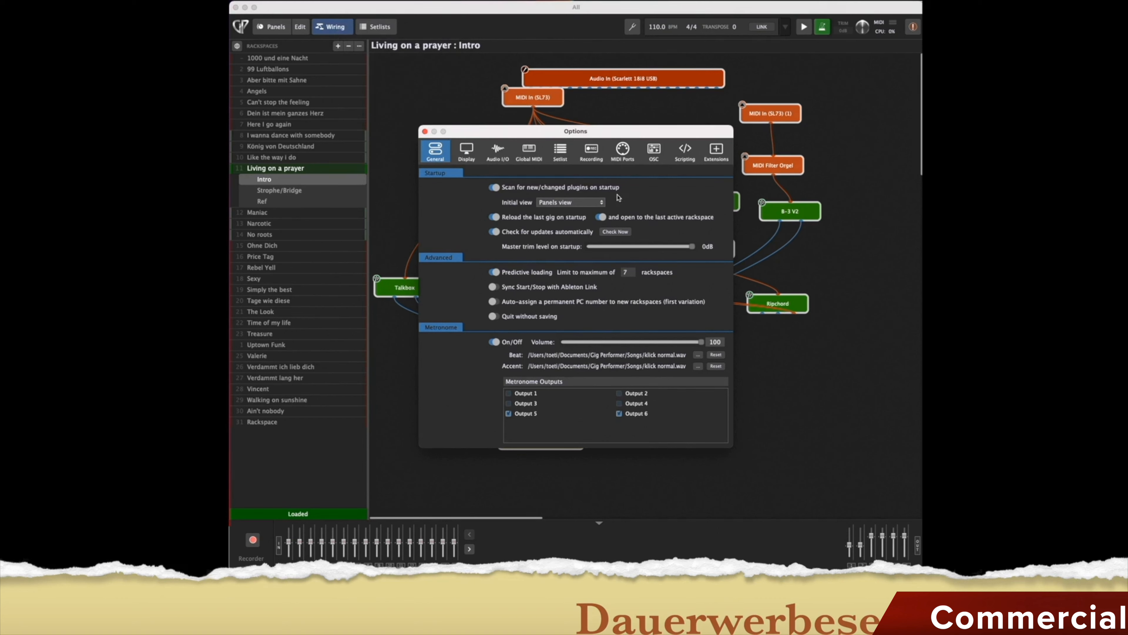
click(602, 206)
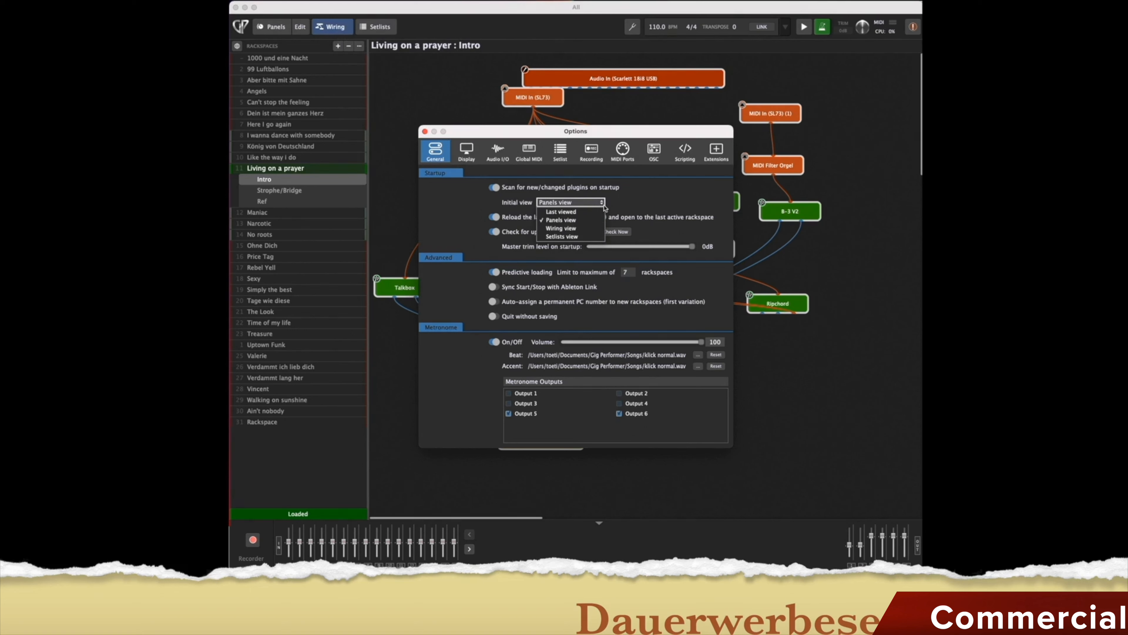
click(641, 207)
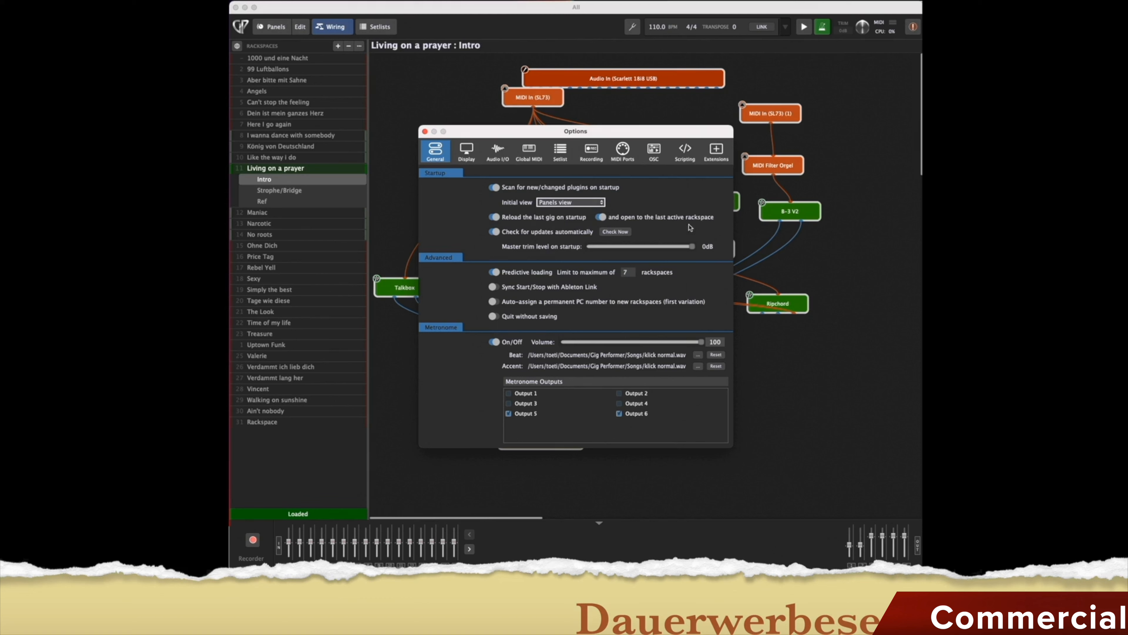
mouse_move(676, 224)
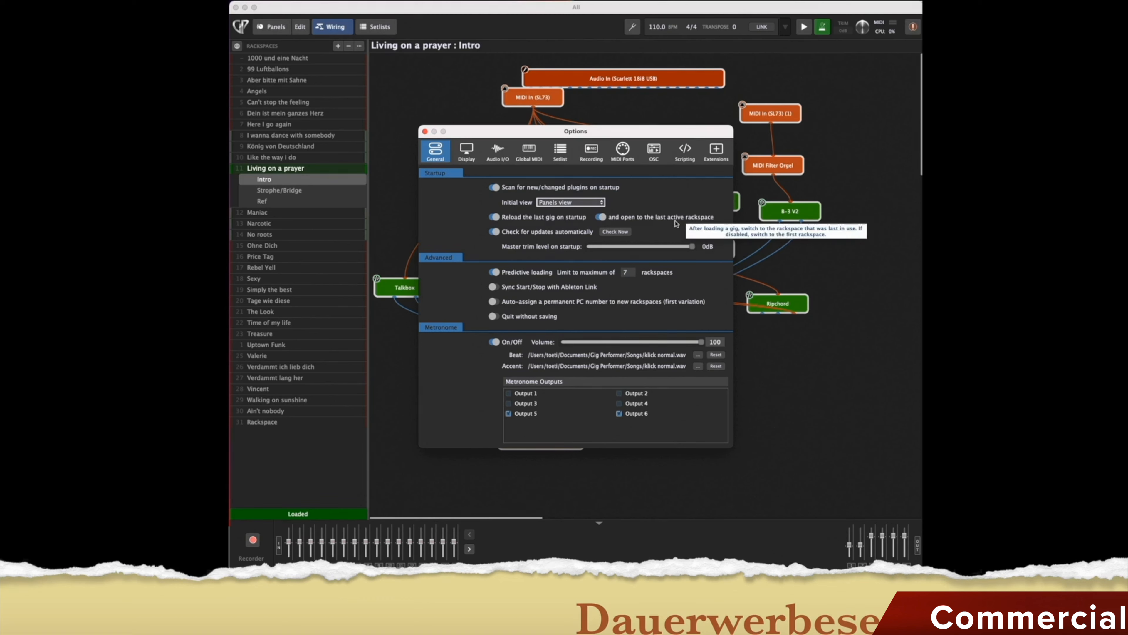
mouse_move(563, 237)
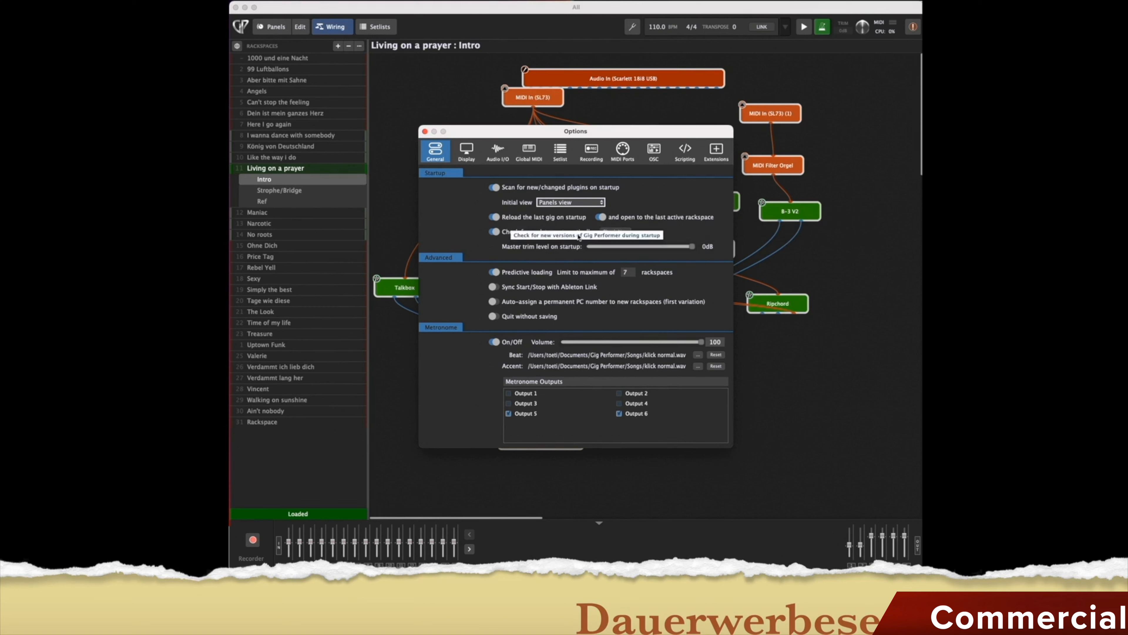
mouse_move(576, 215)
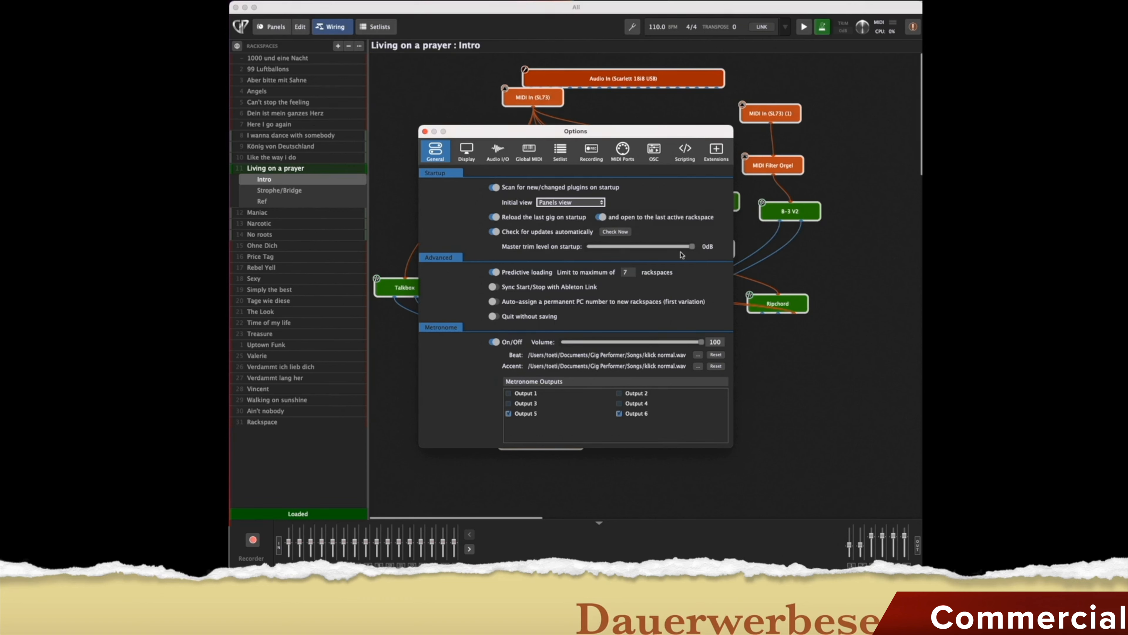
drag(692, 248, 724, 250)
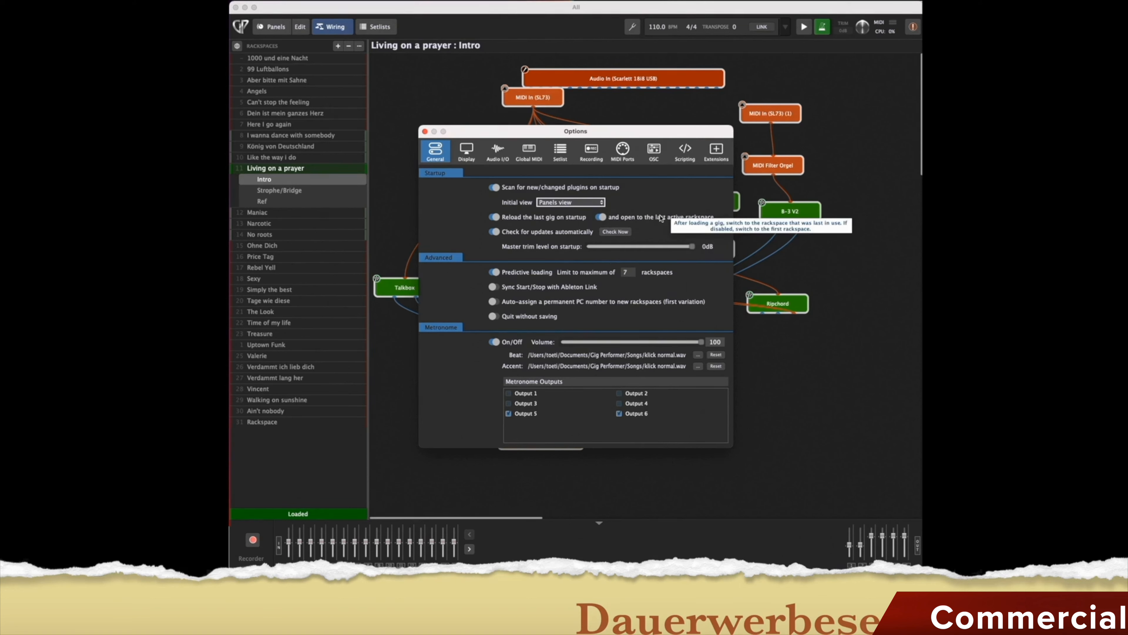
mouse_move(552, 279)
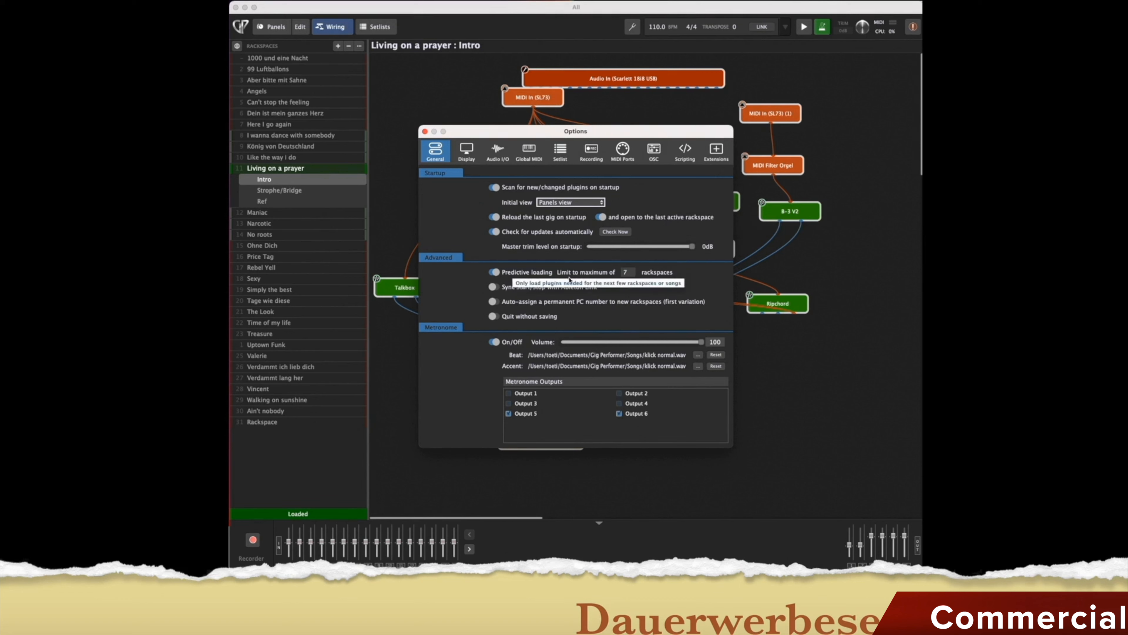
mouse_move(591, 279)
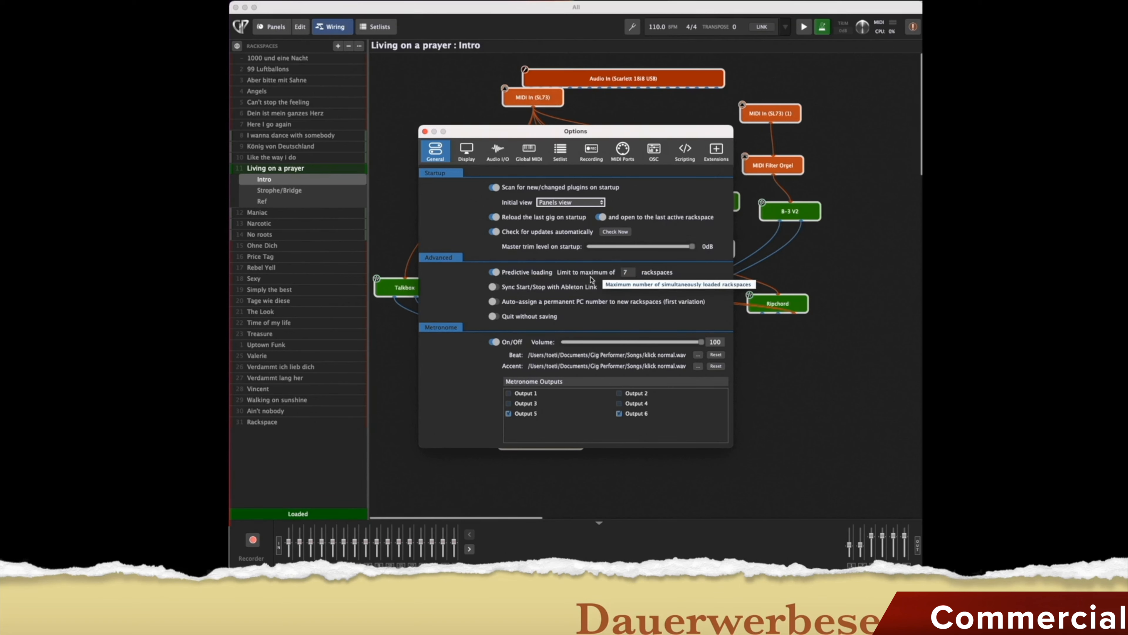
mouse_move(629, 276)
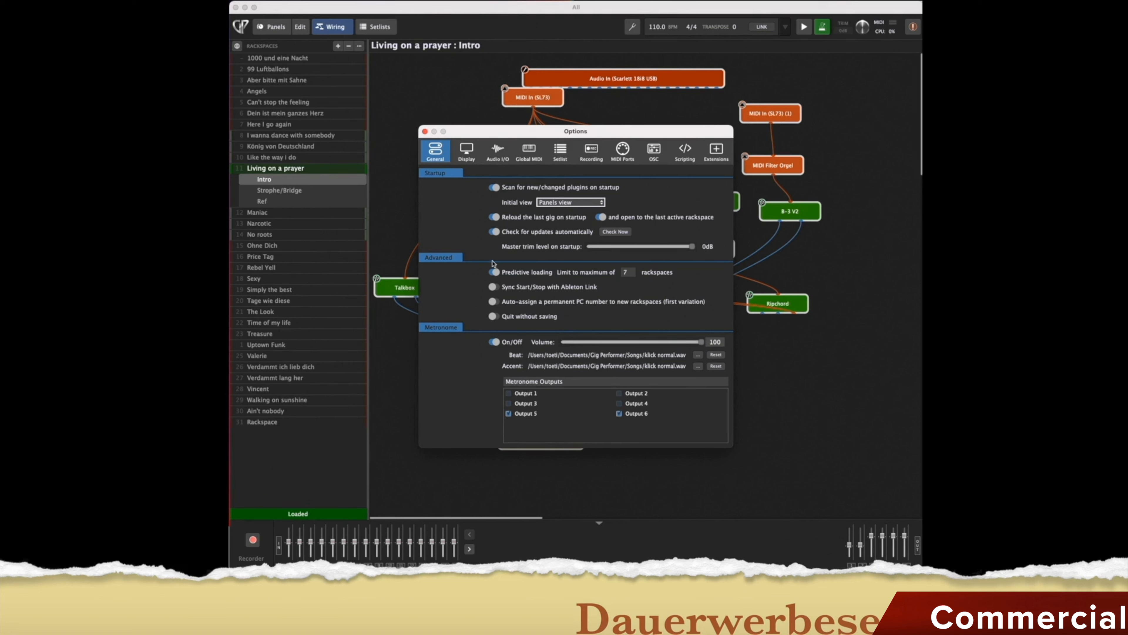
Show the Options Display page for plugin windows, name sizes and widgets.
click(470, 152)
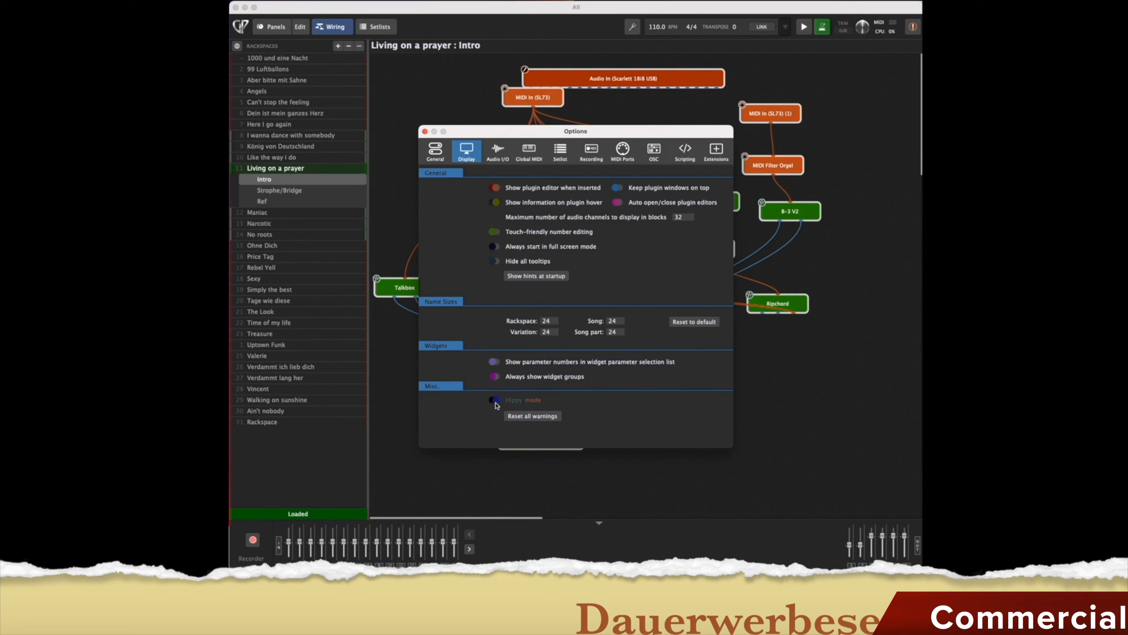
Show the Audio I/O page with Scarlett 18i8 USB at 48000 Hz and 320-sample buffer.
click(498, 151)
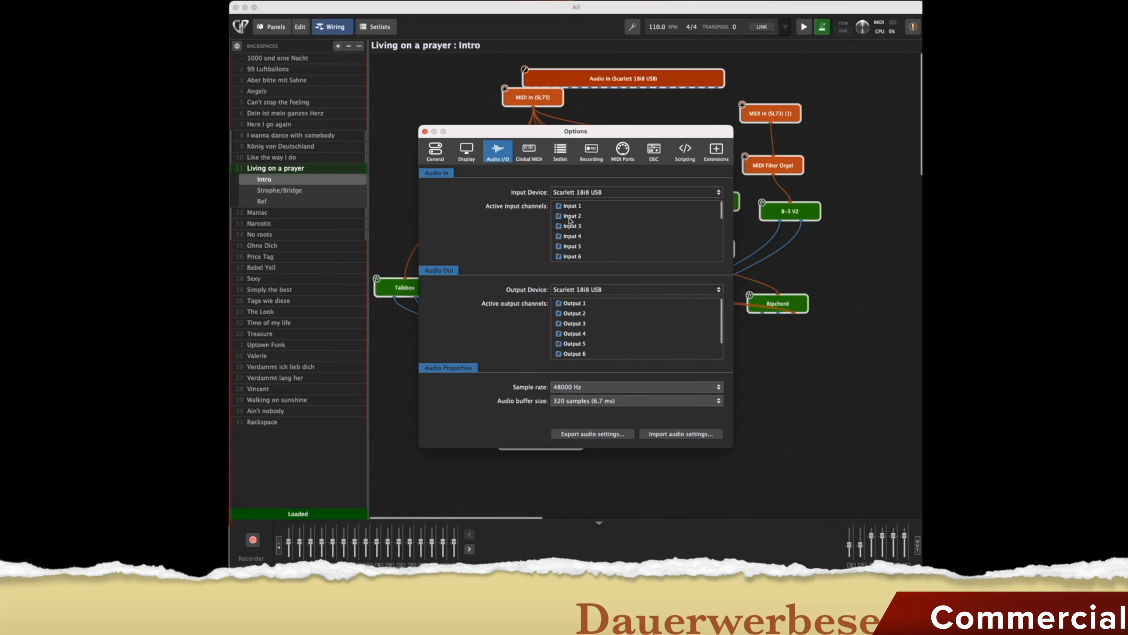
Deactivate the SPDIF 1–2 and Loop 1–2 active input channels.
scroll(572, 224, down, 3)
scroll(573, 224, down, 2)
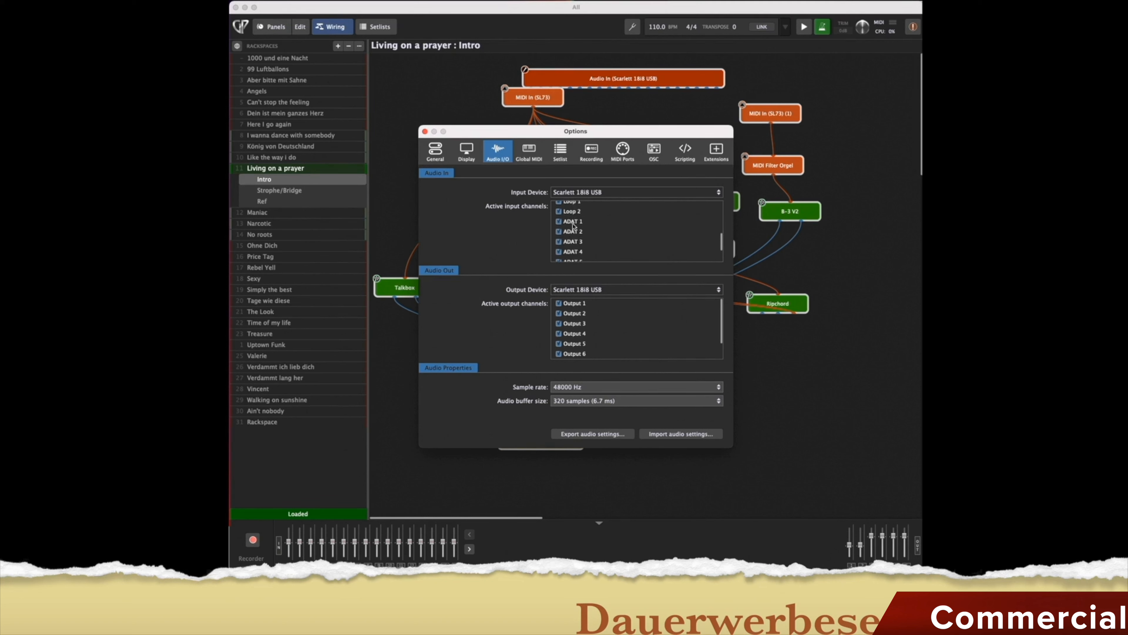
click(558, 232)
click(559, 242)
click(559, 252)
click(559, 261)
Deactivate the ADAT 1–4 input channels.
click(559, 254)
scroll(572, 244, down, 2)
click(559, 244)
click(559, 254)
scroll(572, 244, down, 2)
click(559, 244)
Deactivate the ADAT 5–8 input channels and review the channel list.
click(559, 255)
scroll(581, 248, down, 2)
click(560, 244)
click(559, 255)
scroll(616, 245, down, 2)
click(560, 254)
scroll(604, 244, up, 6)
scroll(604, 243, up, 6)
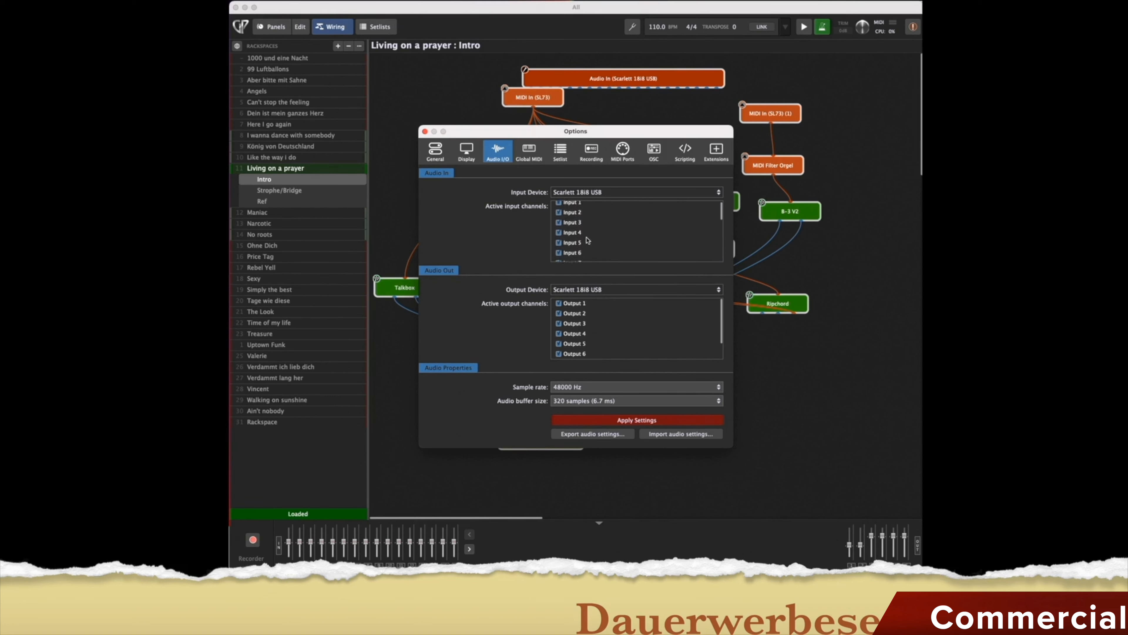
scroll(581, 323, down, 2)
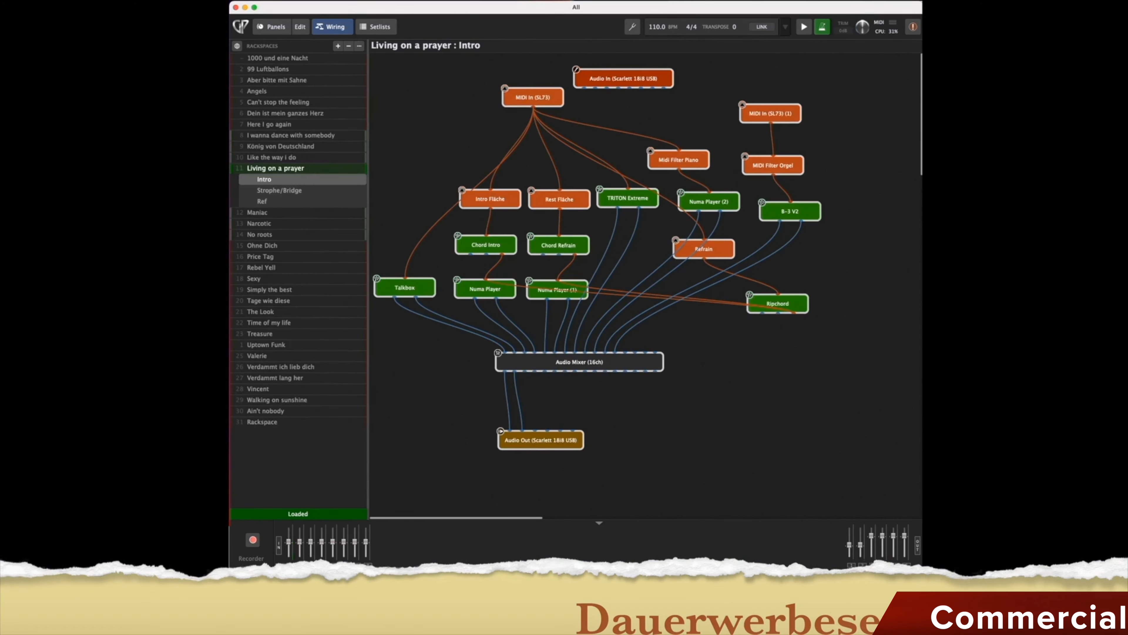
Reopen Options on Audio Setup and keep the sample rate at 48000 Hz.
click(377, 1)
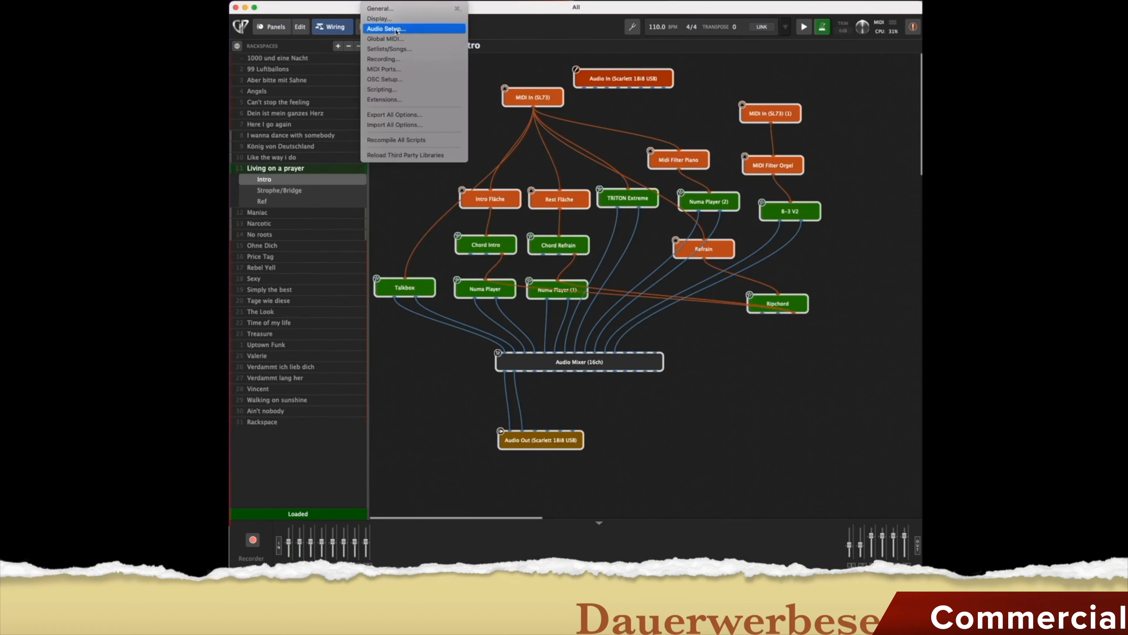
click(393, 28)
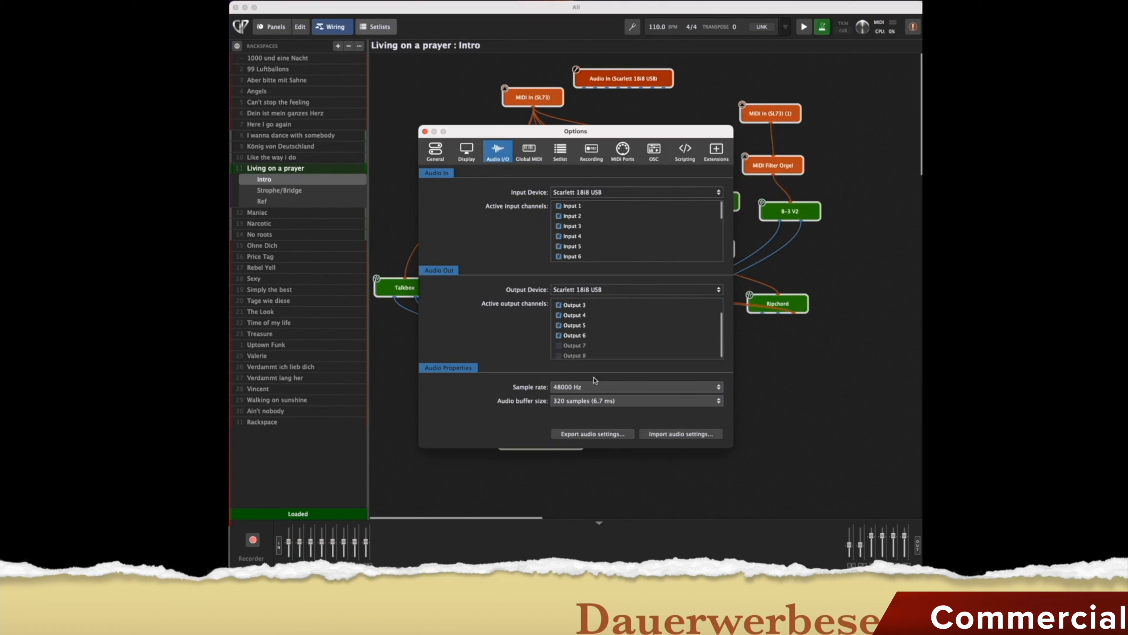
click(630, 388)
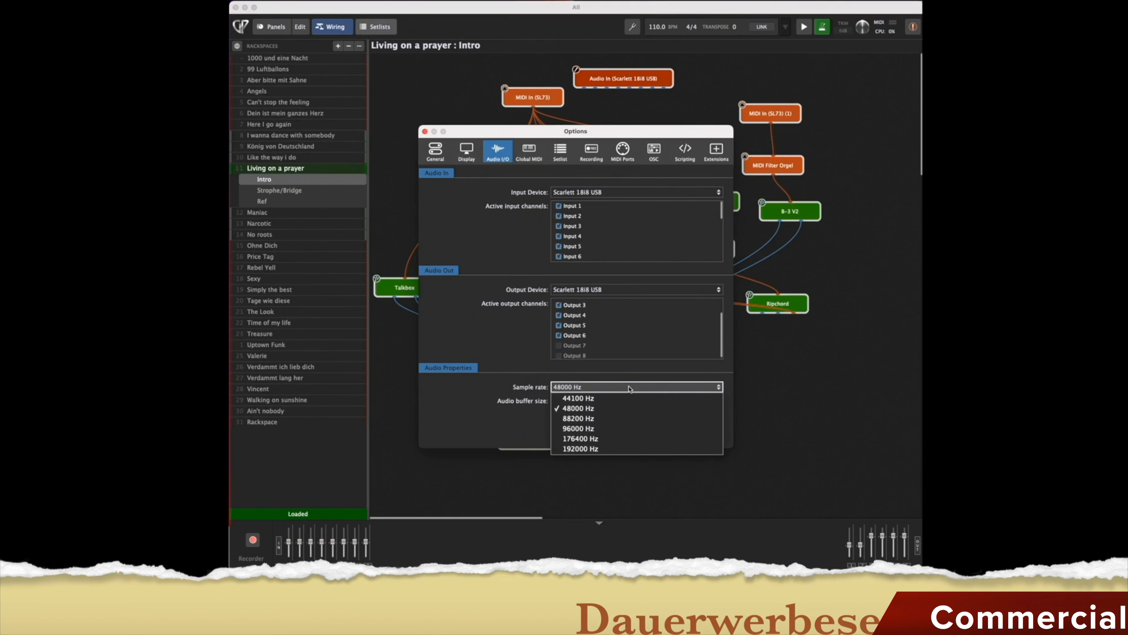
click(619, 388)
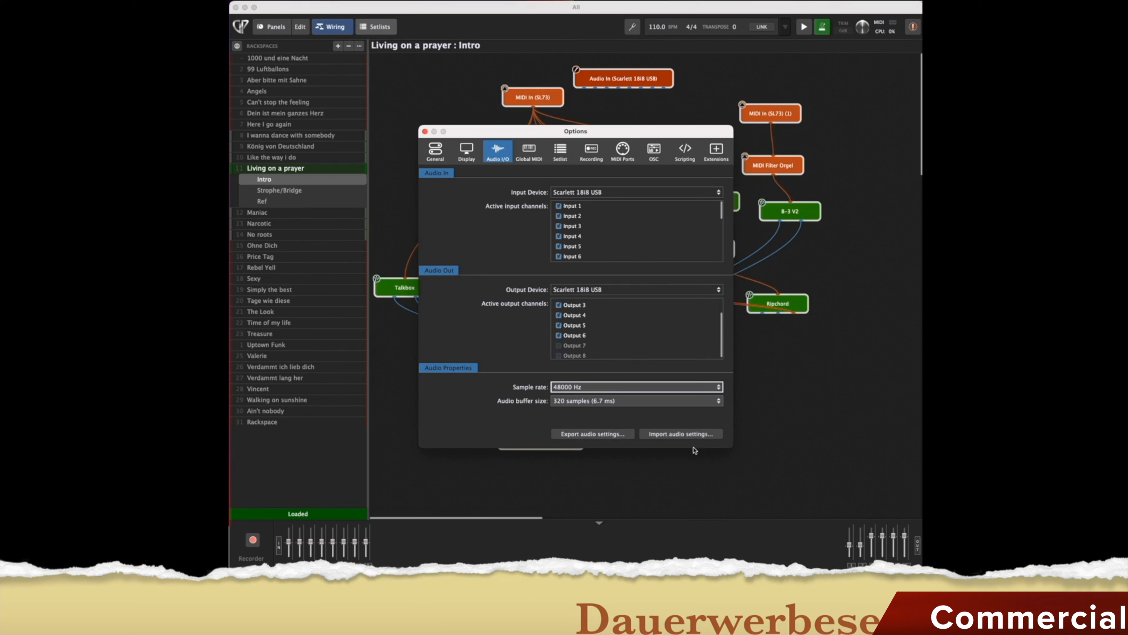
Inspect the Global MIDI assignments, including the Next Variation MIDI message and Learn MIDI.
click(534, 154)
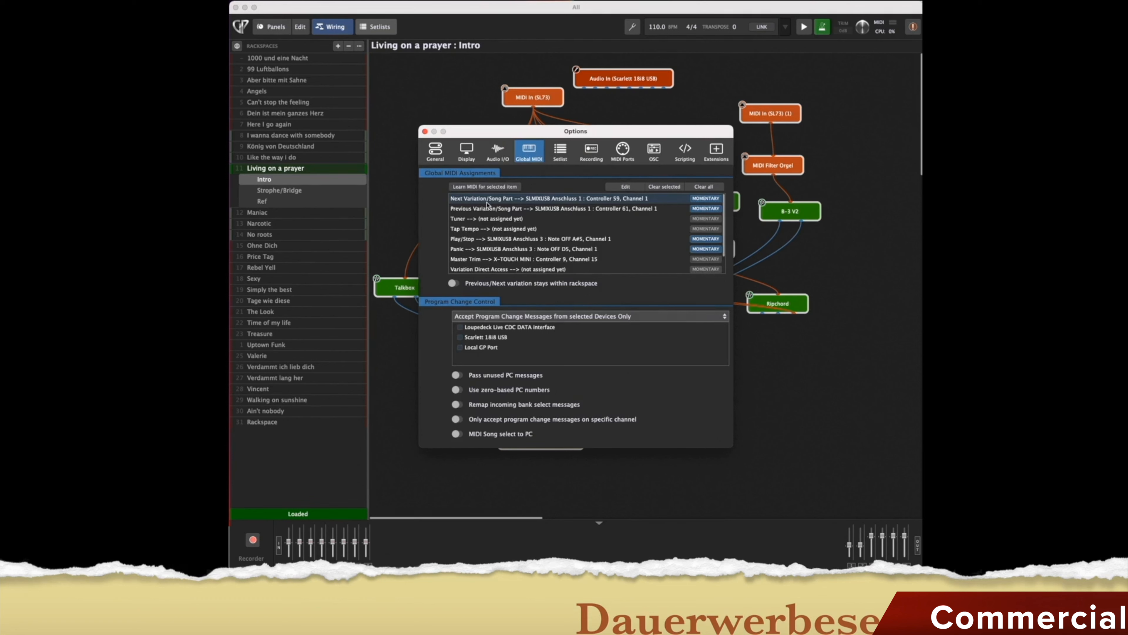
click(626, 187)
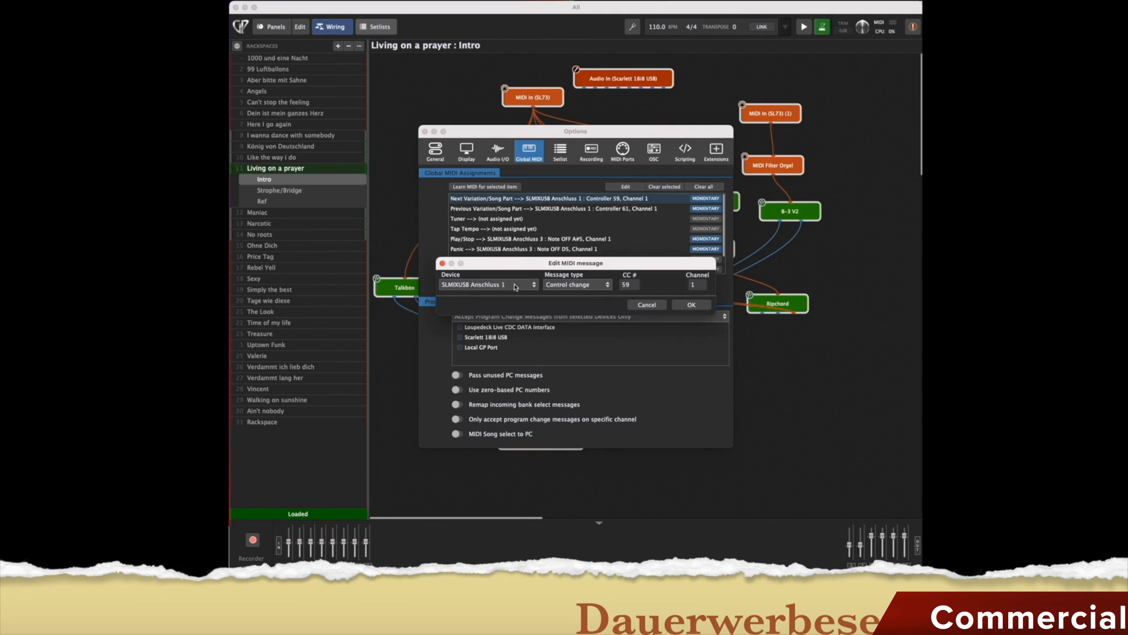
click(649, 306)
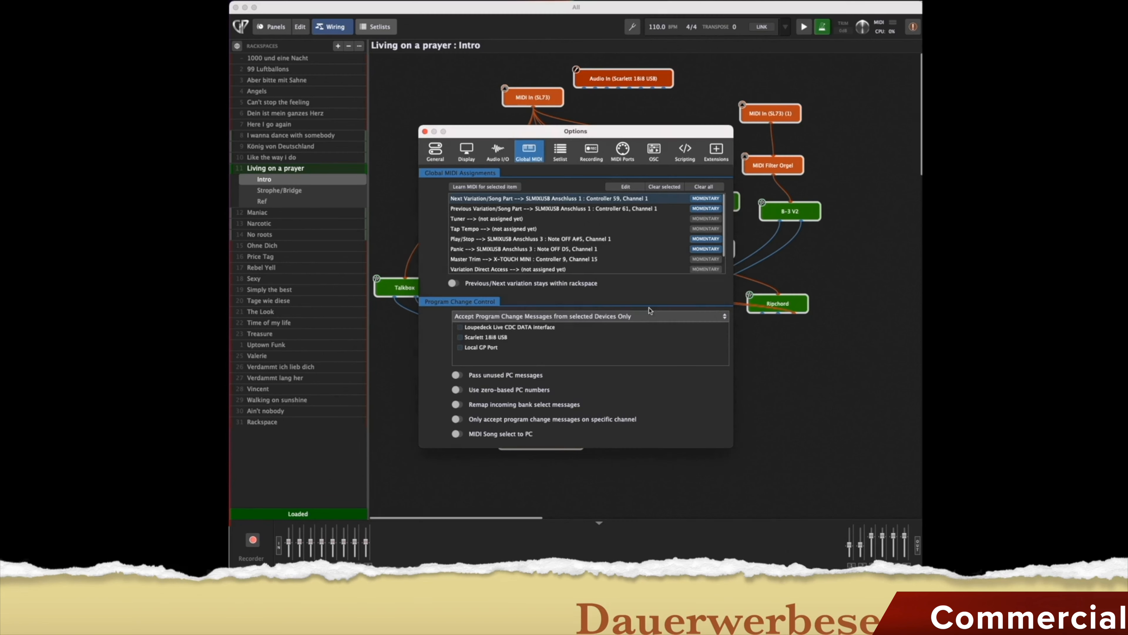
click(479, 188)
Keep accepting Program Changes from selected devices, then view the Setlist settings.
scroll(546, 250, down, 2)
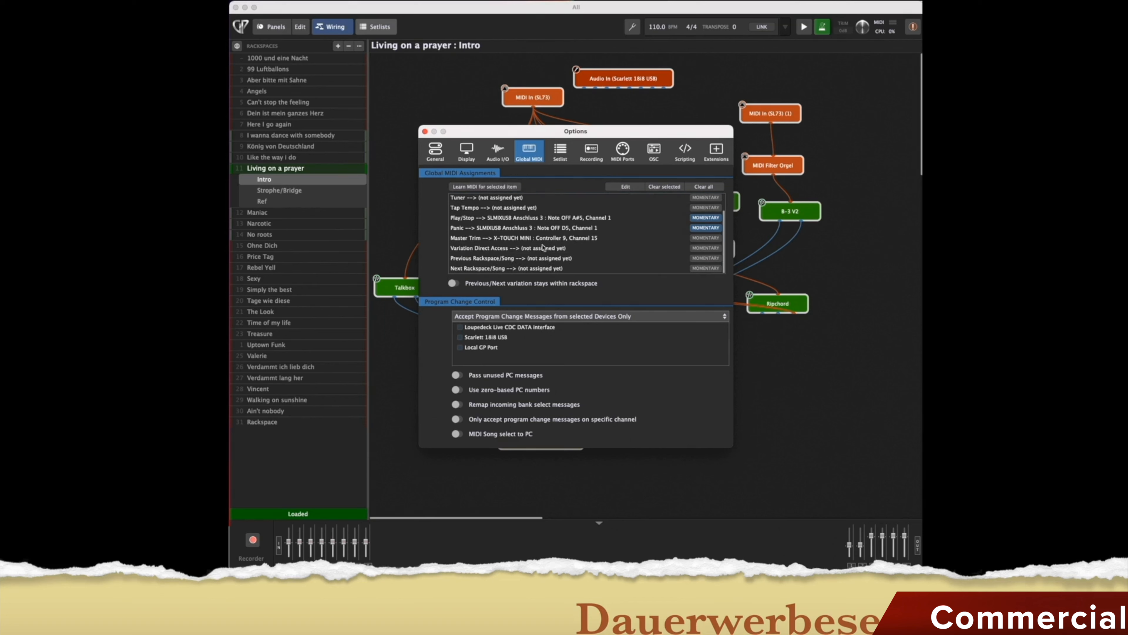
click(501, 315)
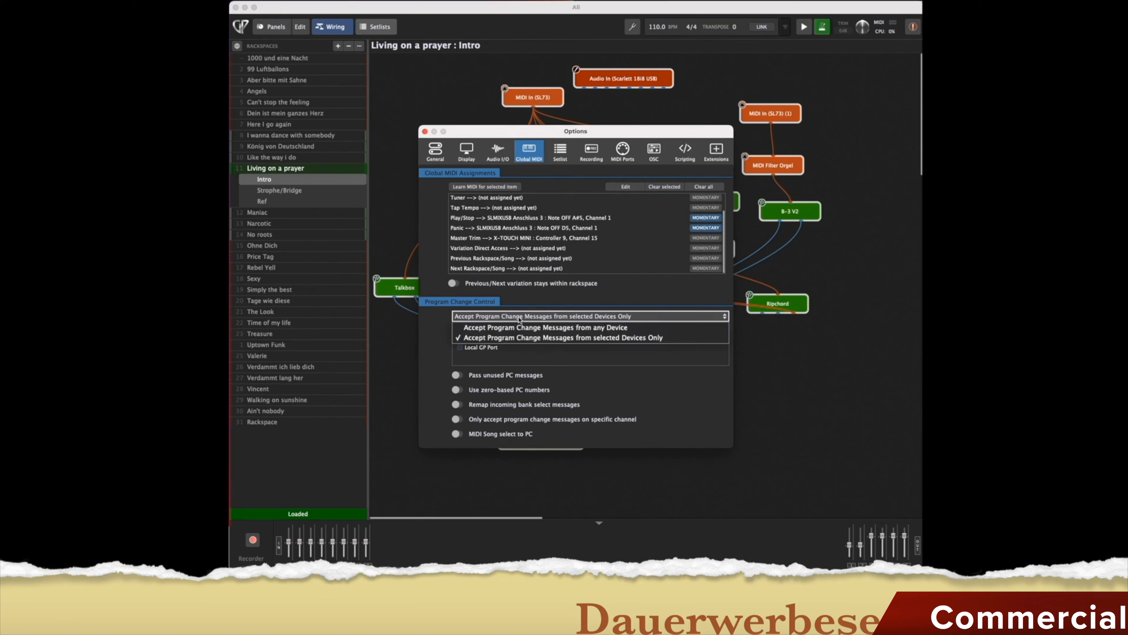
click(429, 352)
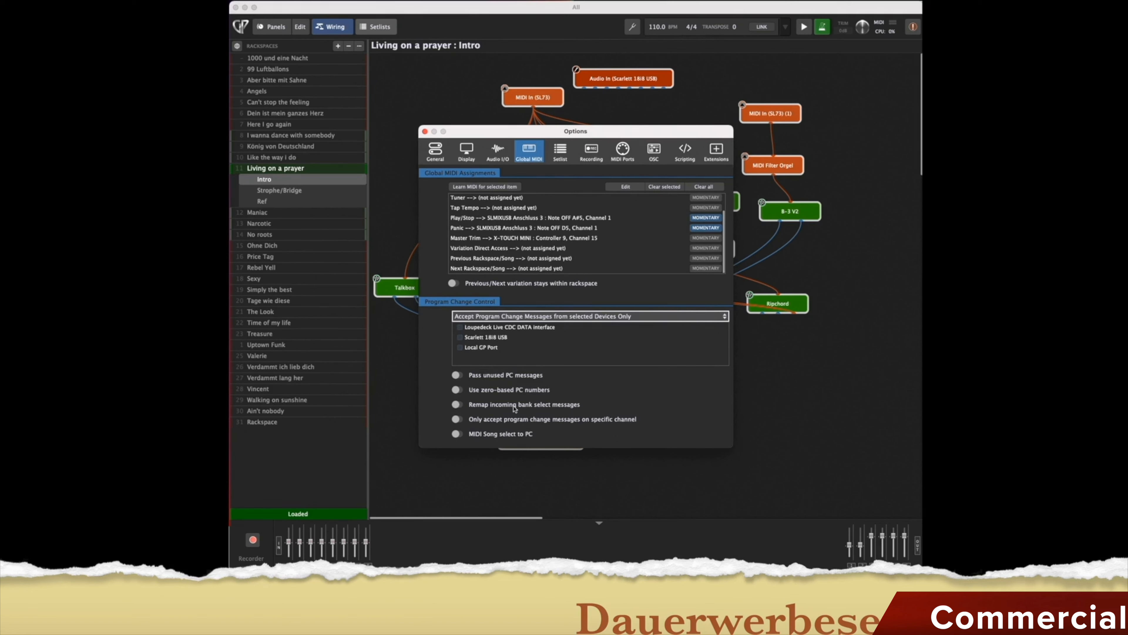
click(565, 157)
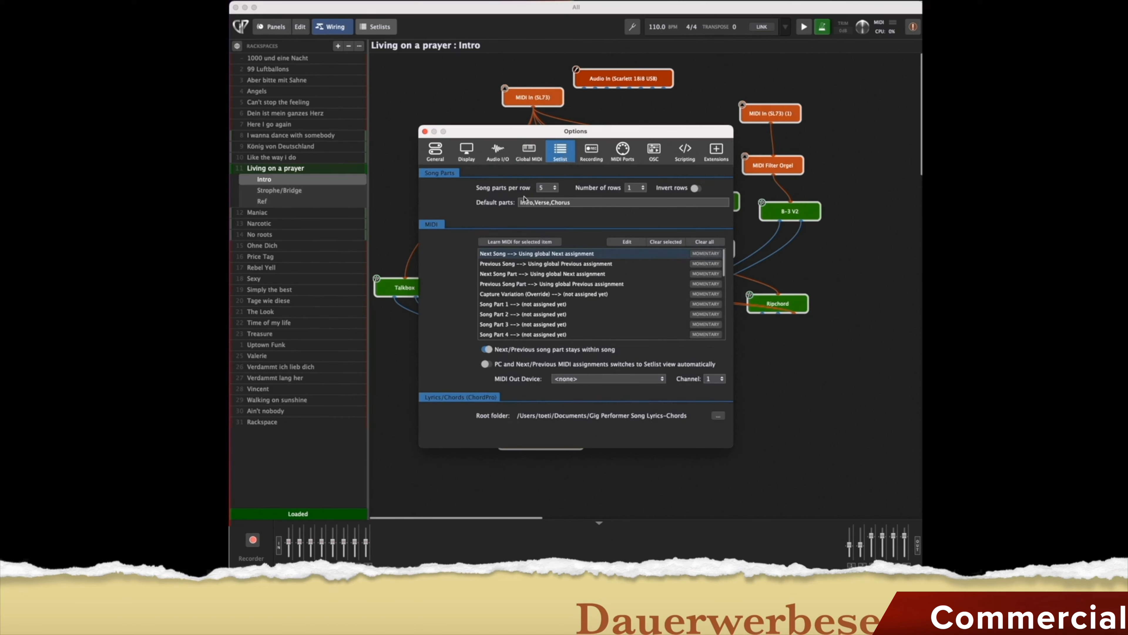
Flip between Global MIDI and Setlist, then show the Recording settings page.
click(530, 152)
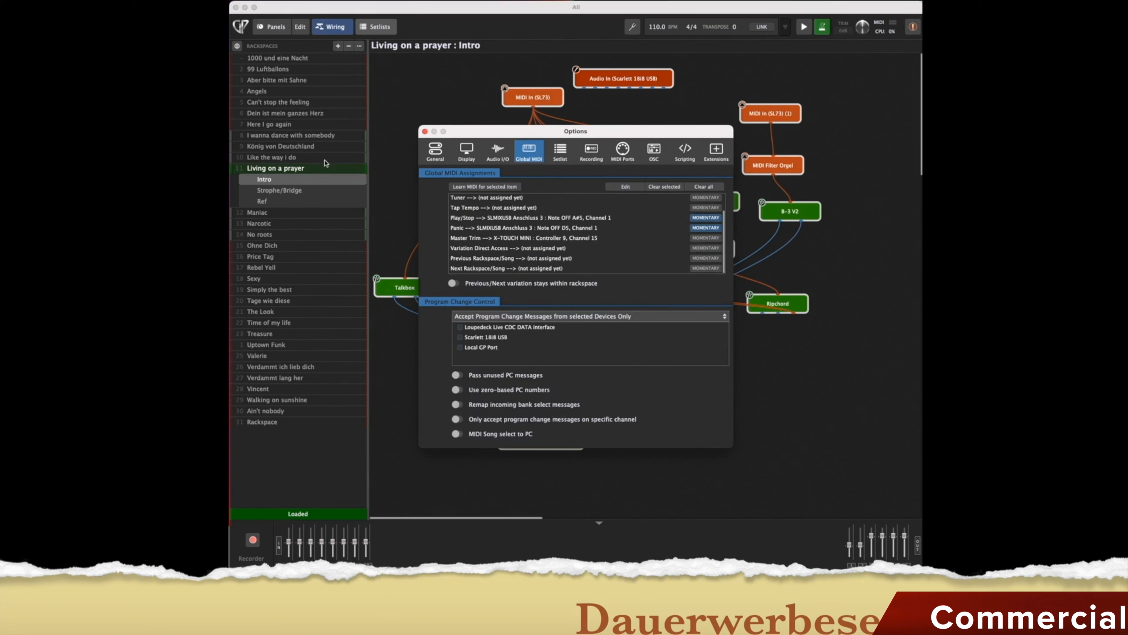
click(561, 152)
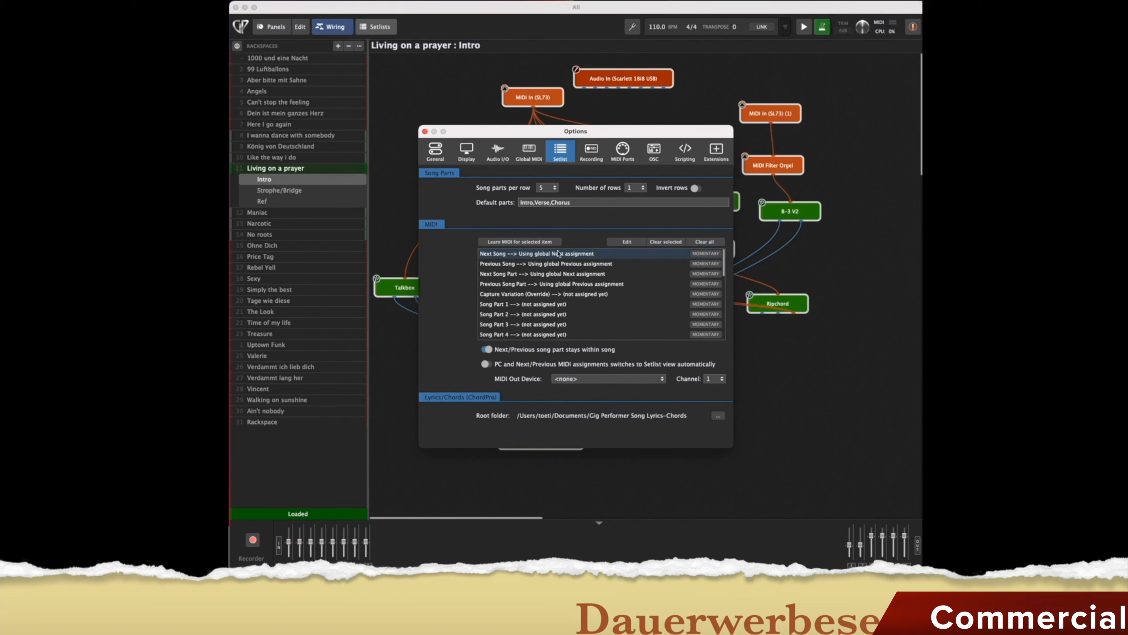
click(588, 151)
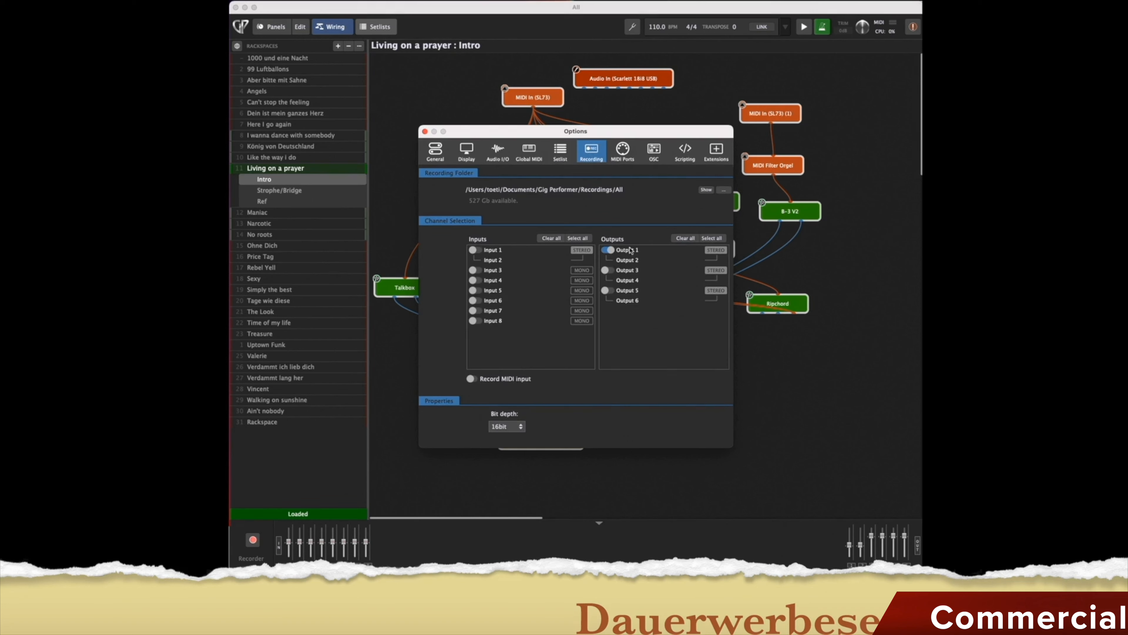
Browse the MIDI Ports, OSC and Scripting pages of the Options dialog.
click(623, 151)
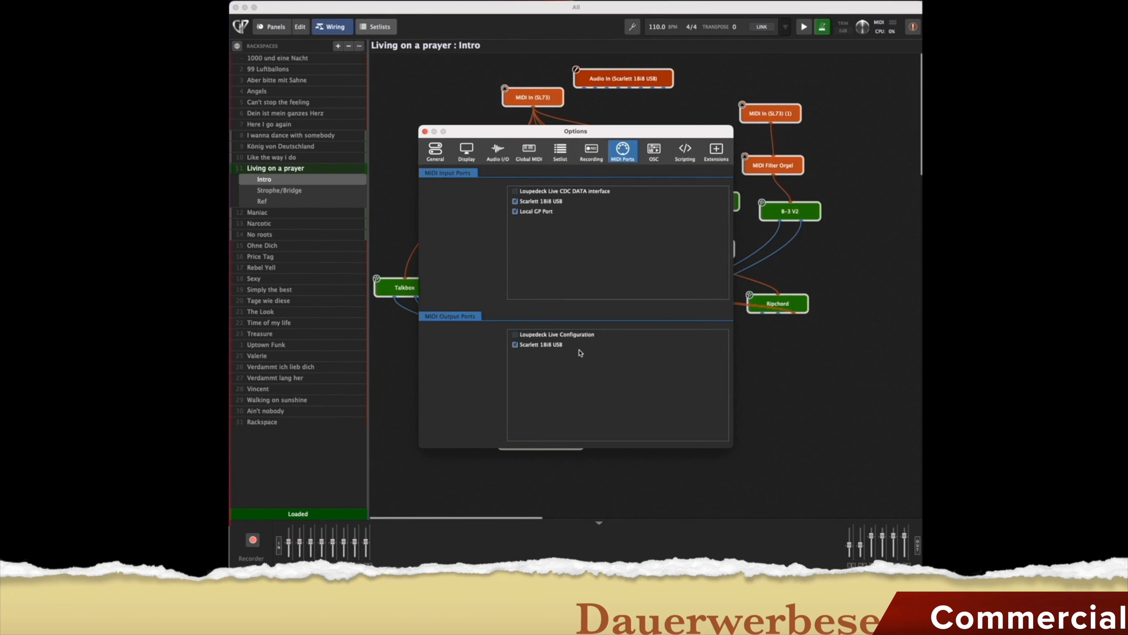
click(658, 150)
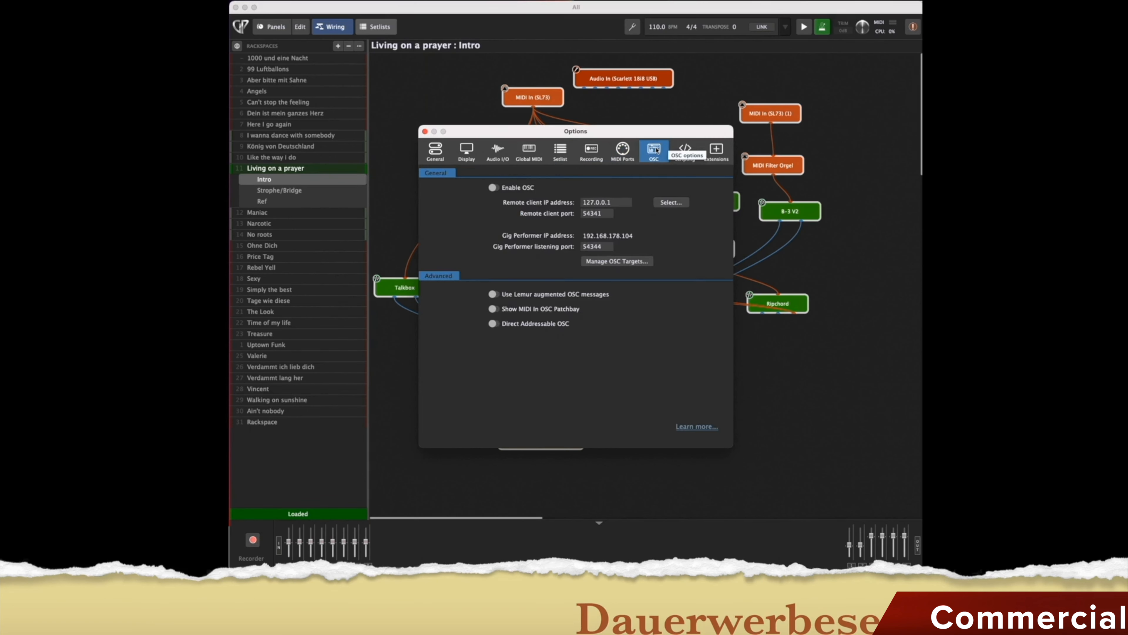
mouse_move(613, 230)
click(689, 153)
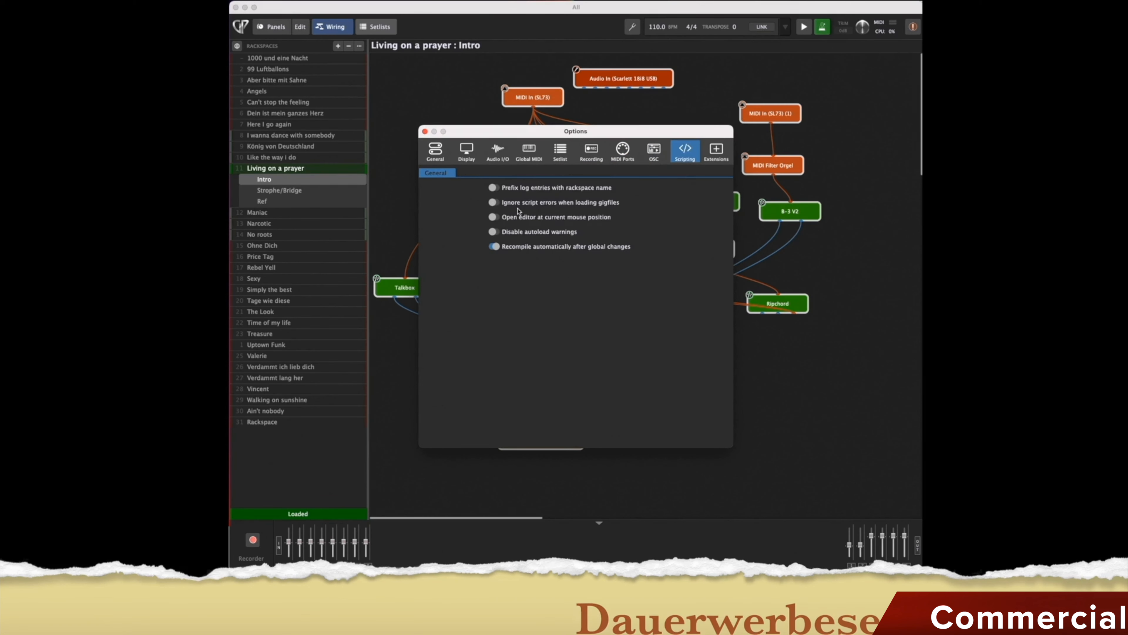
mouse_move(559, 219)
Open the installed extensions folder in Finder, then recompile all scripts.
click(719, 153)
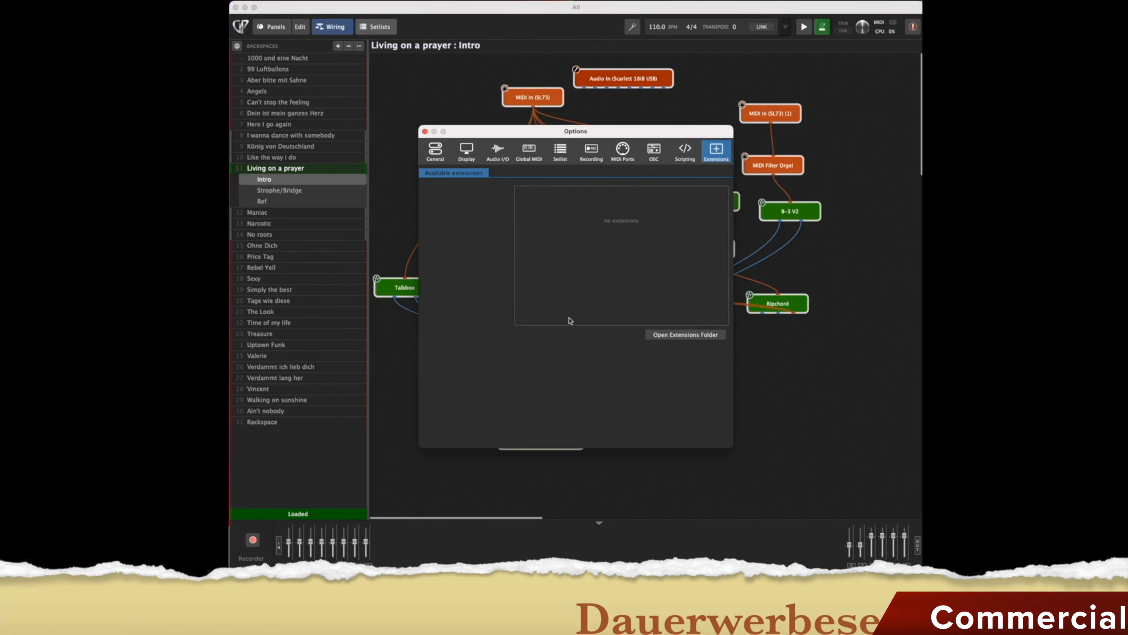
click(661, 338)
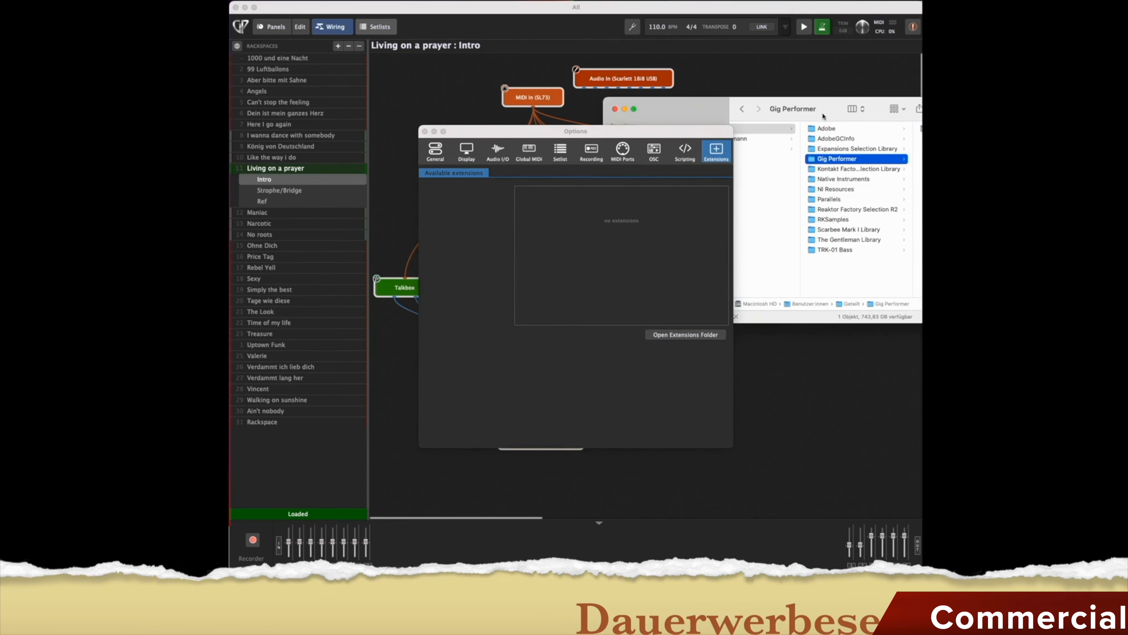
drag(829, 121, 718, 121)
click(505, 109)
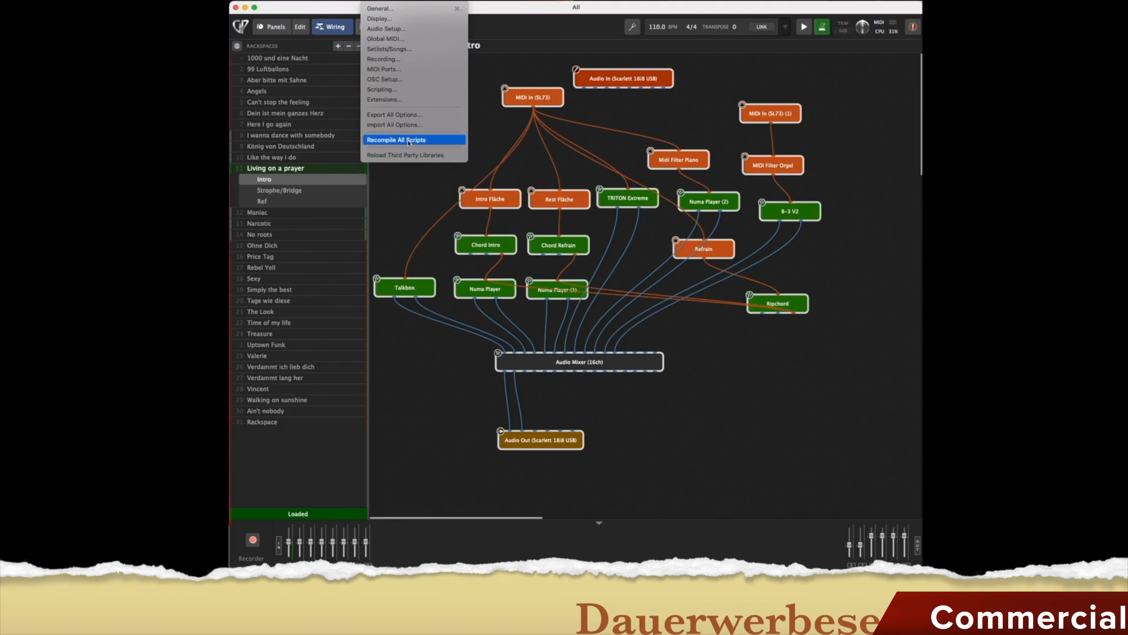
click(412, 9)
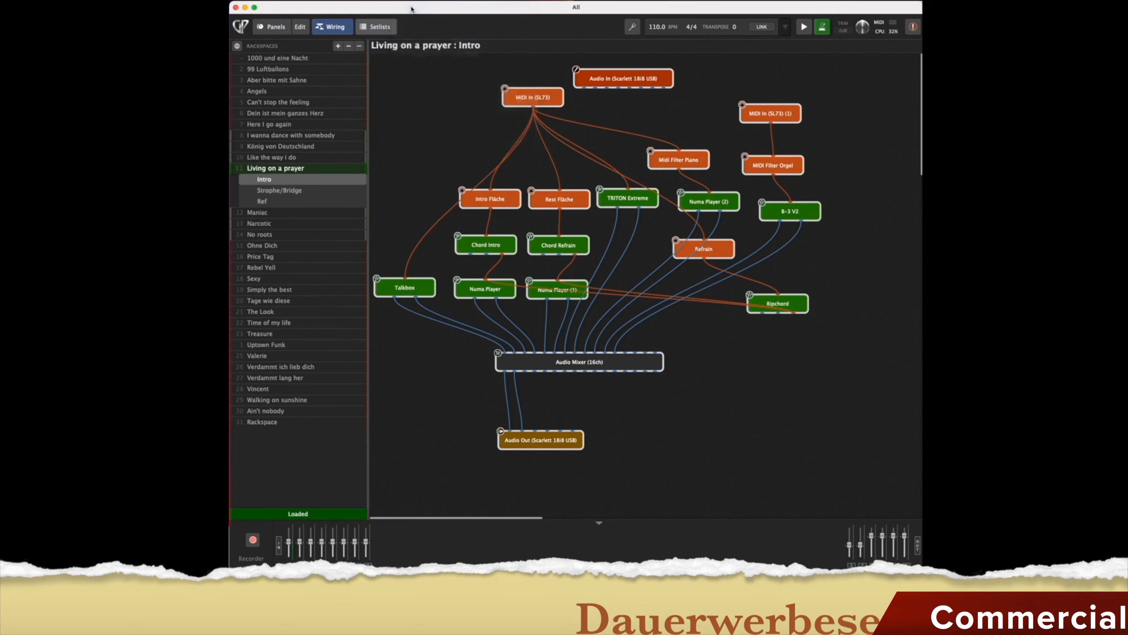
Disable TRITON_Extreme, VOX Continental V2, WAVESTATION and Wurli V2 VST plugins, then close Plugin Manager.
scroll(450, 222, down, 20)
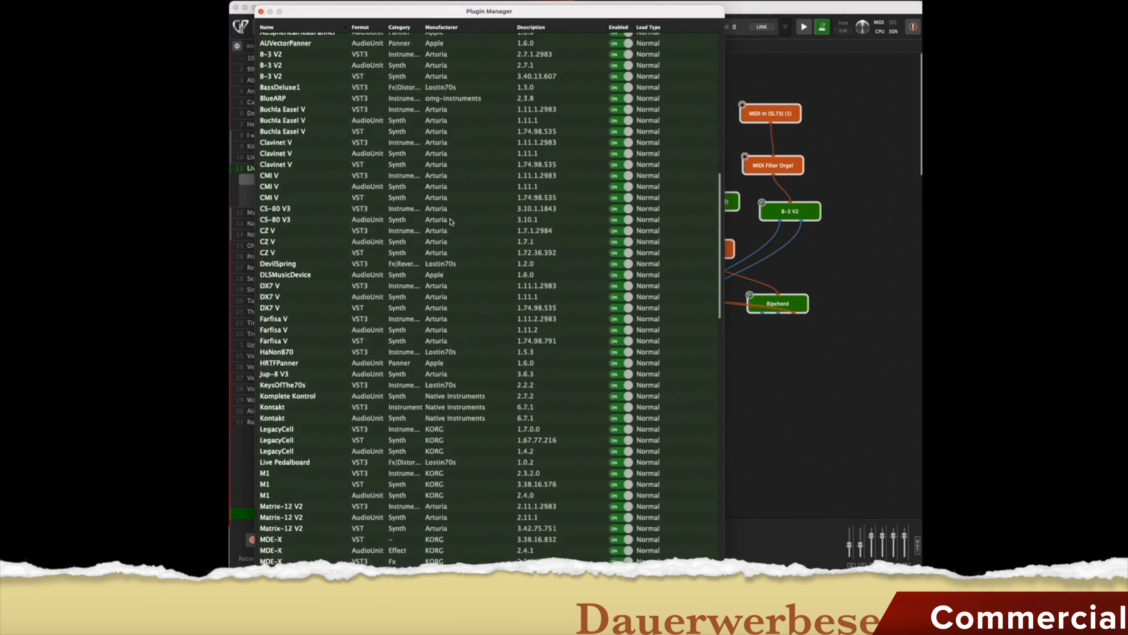
scroll(450, 222, down, 3)
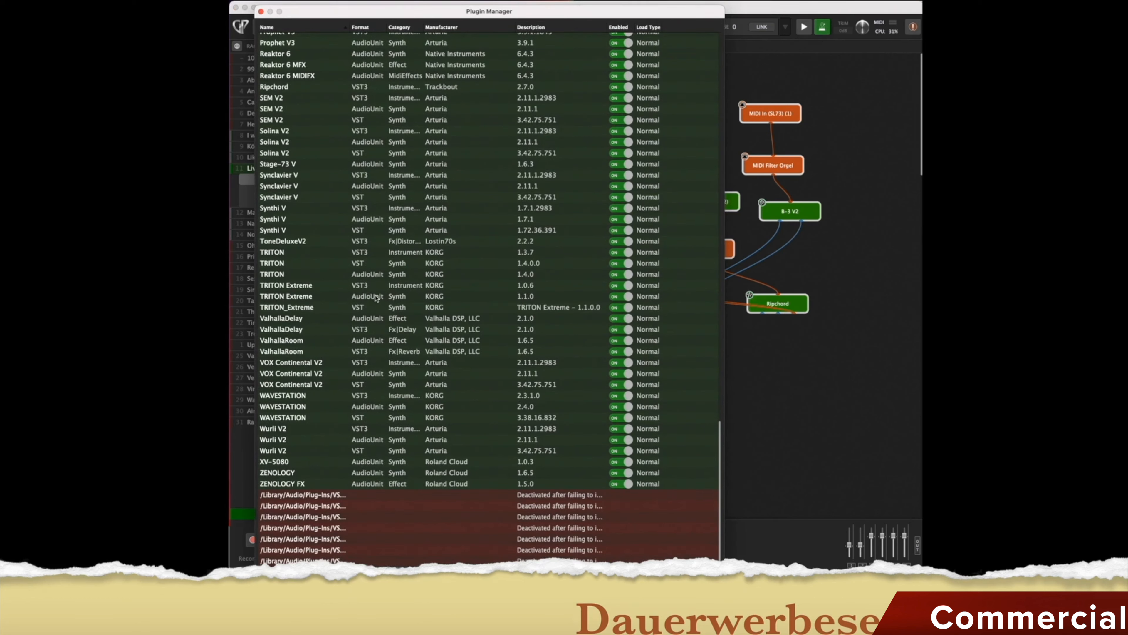
click(621, 308)
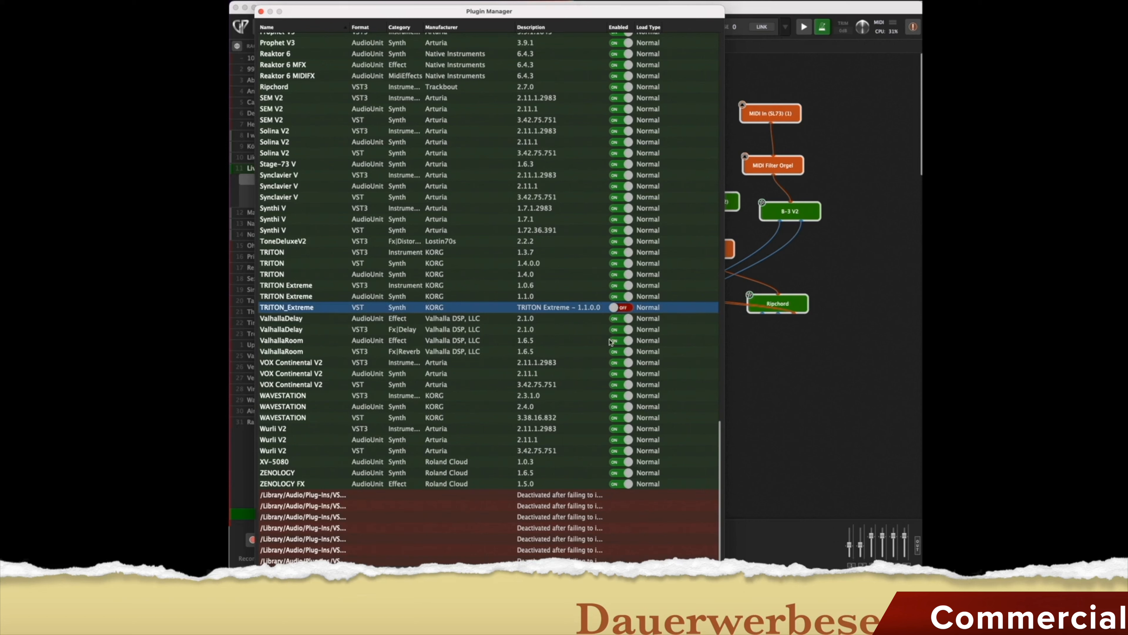
click(620, 385)
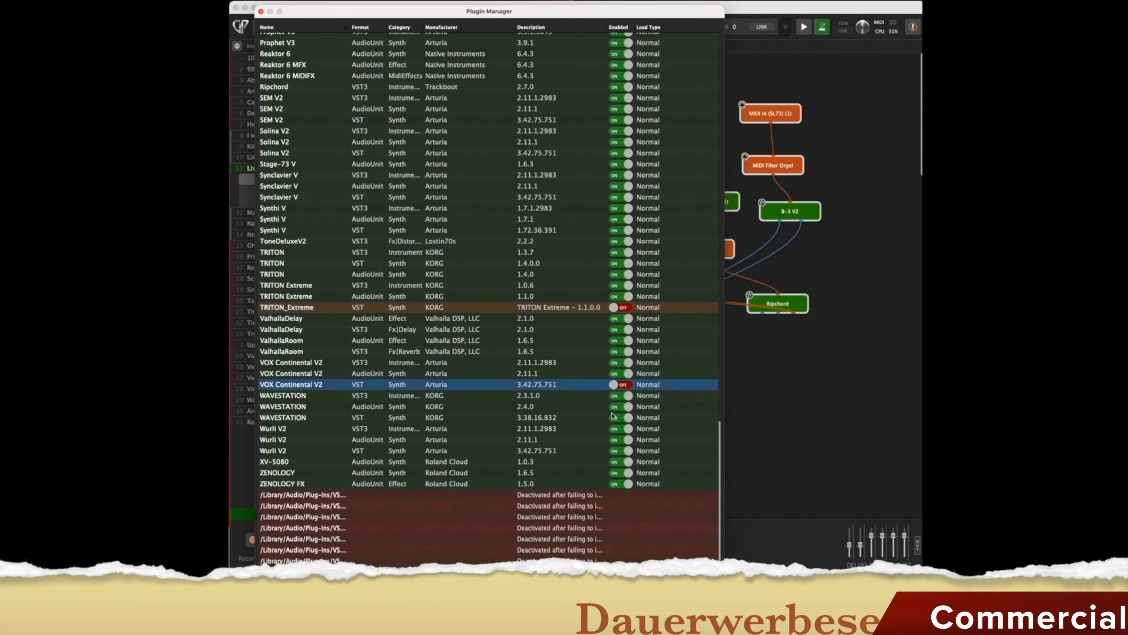
click(622, 419)
click(622, 451)
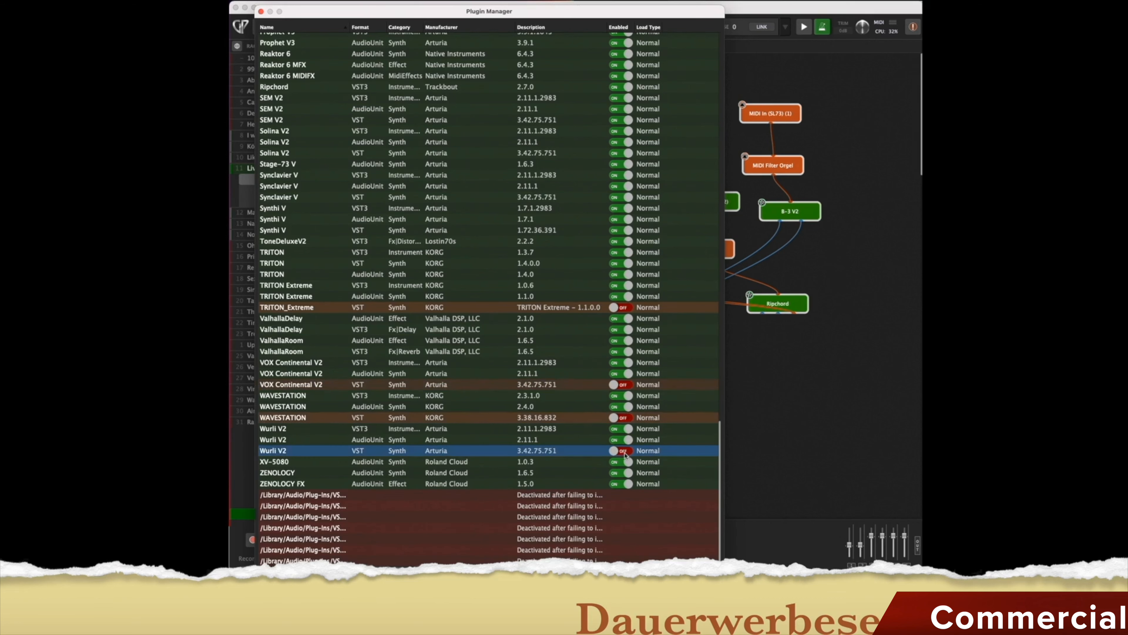
drag(500, 10, 502, 16)
scroll(535, 451, down, 1)
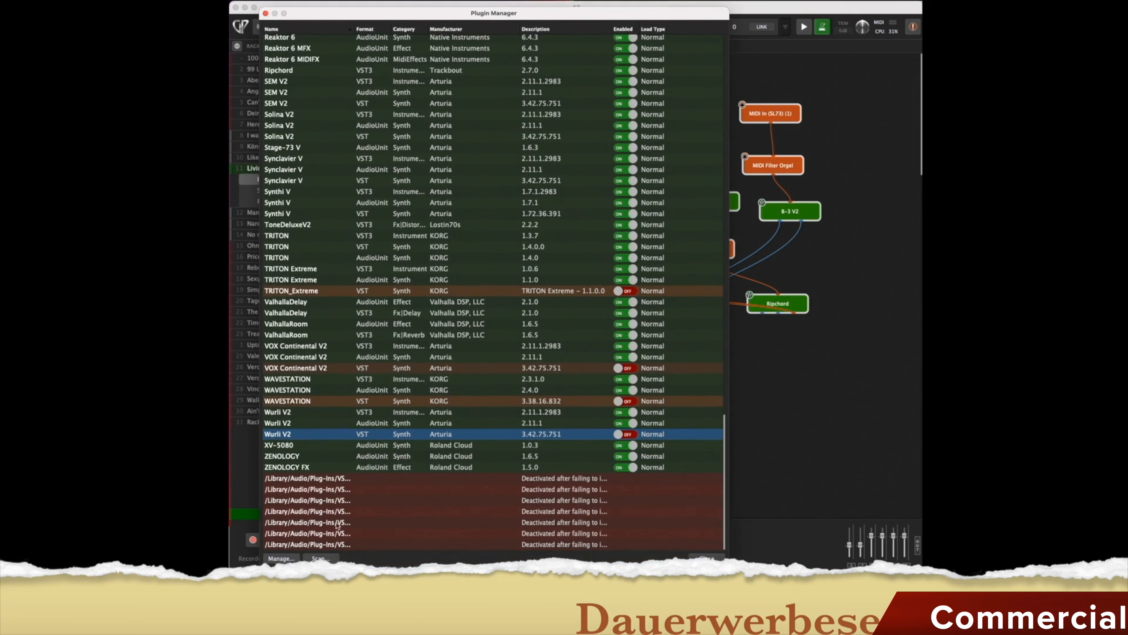
click(291, 558)
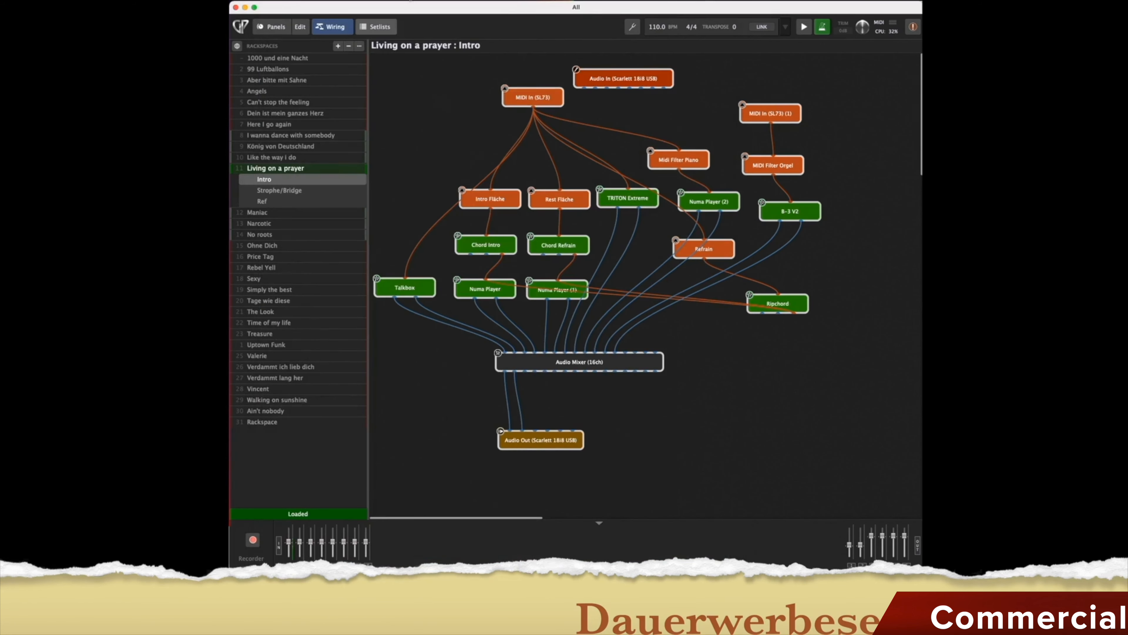
click(400, 1)
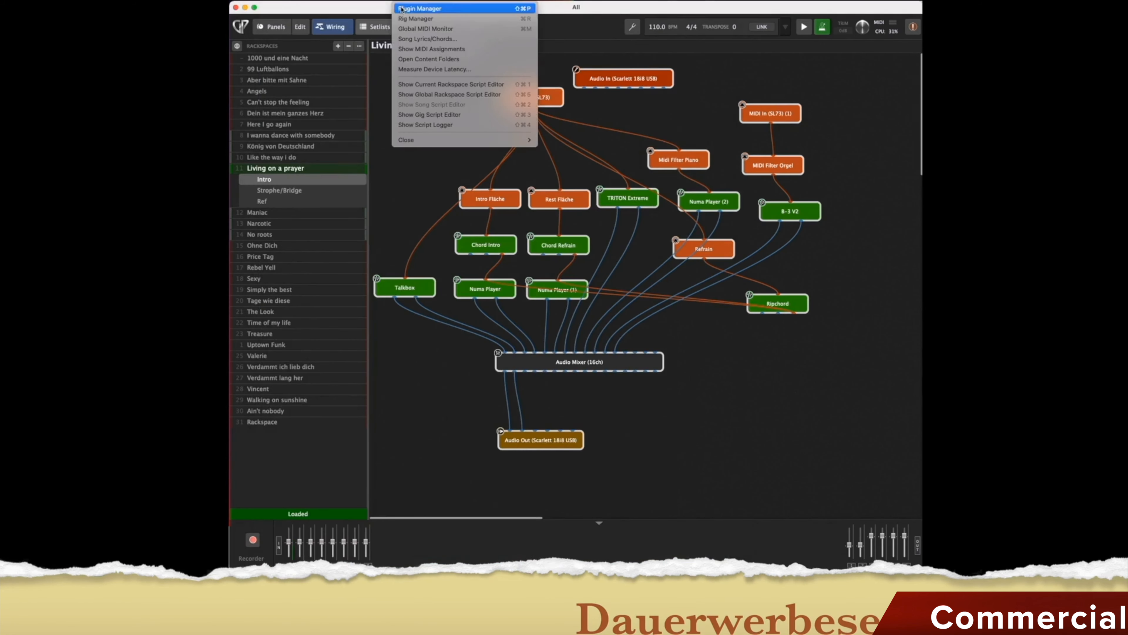
click(409, 18)
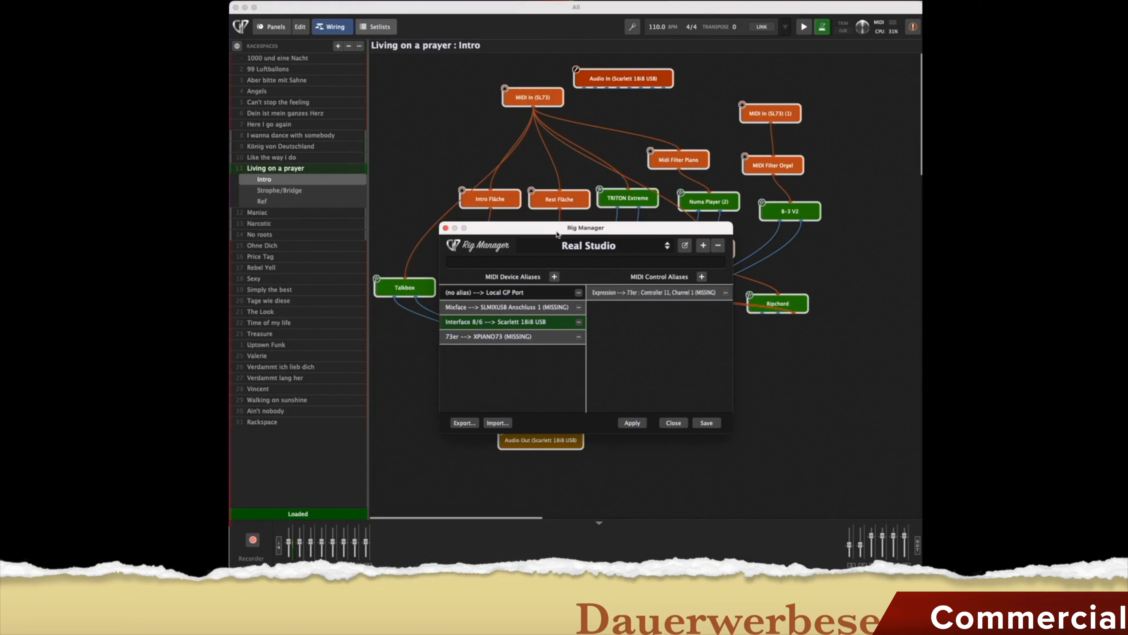
drag(557, 234, 546, 217)
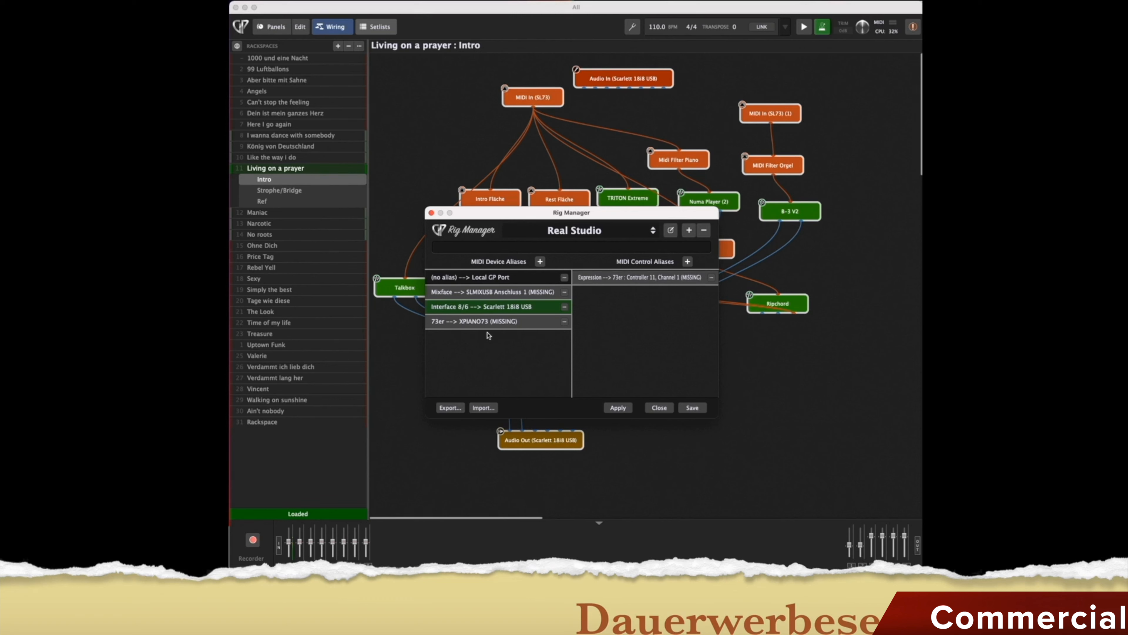
click(625, 233)
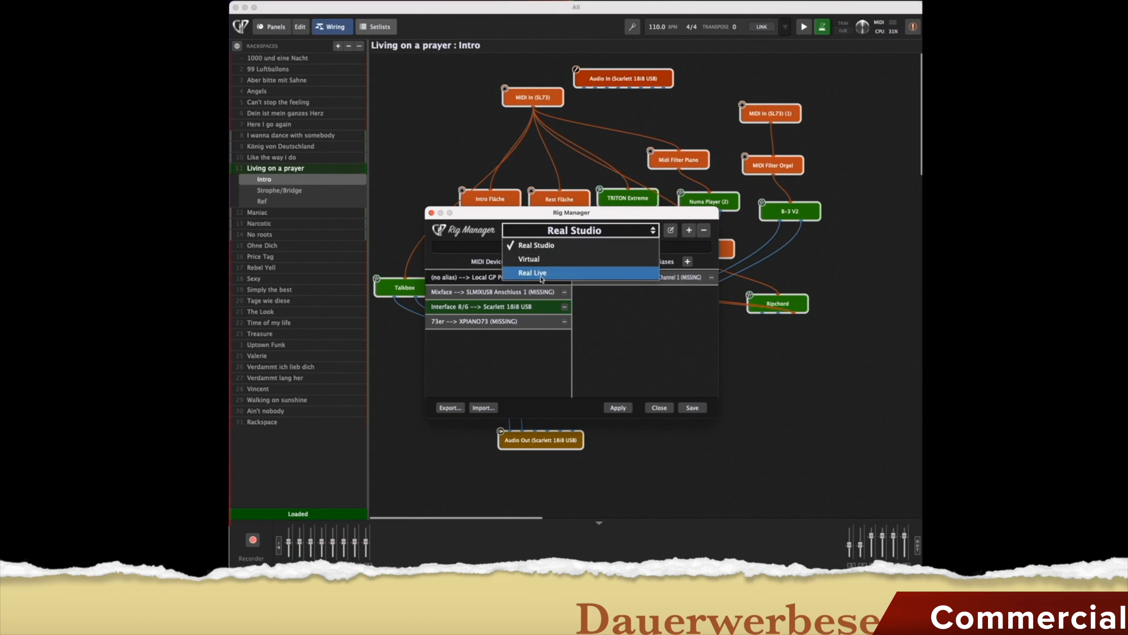
click(550, 363)
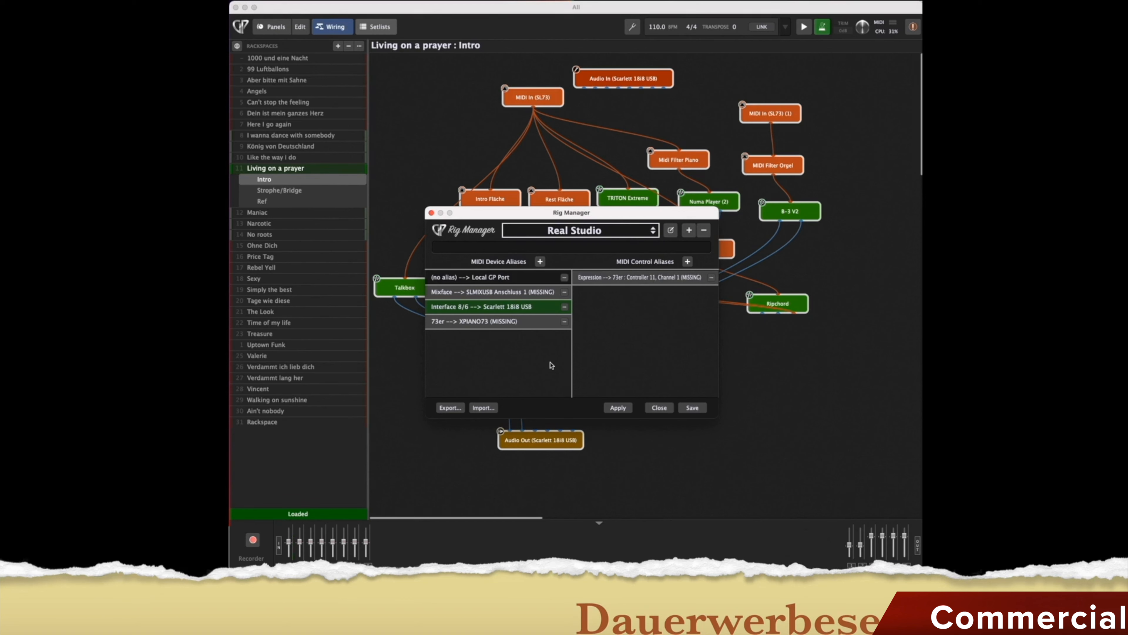
mouse_move(539, 105)
click(660, 407)
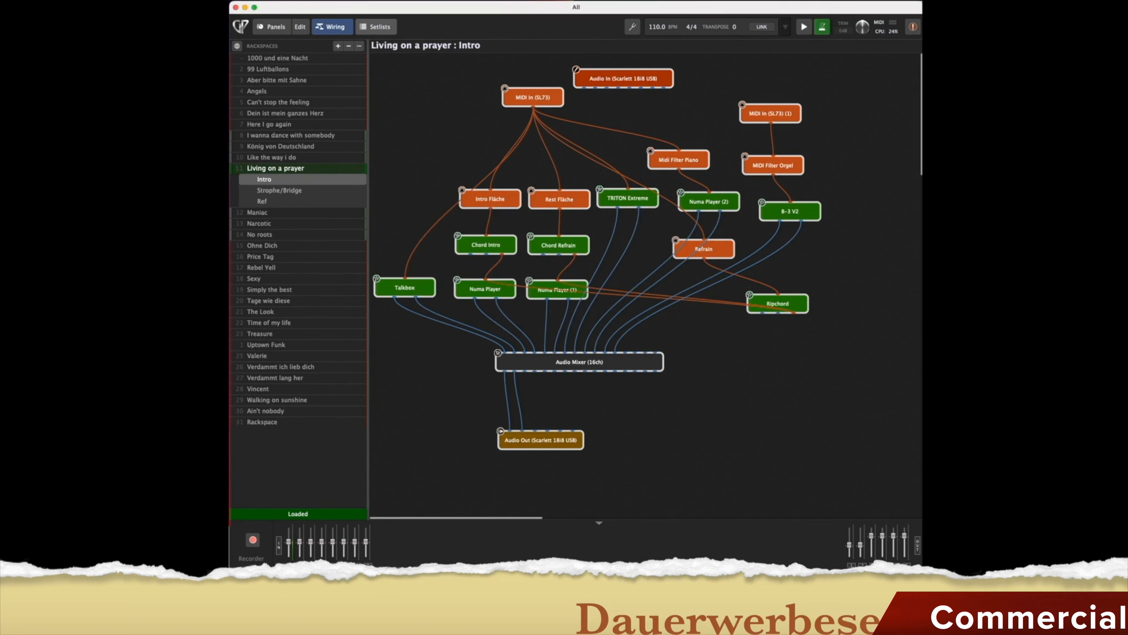
click(407, 1)
click(439, 29)
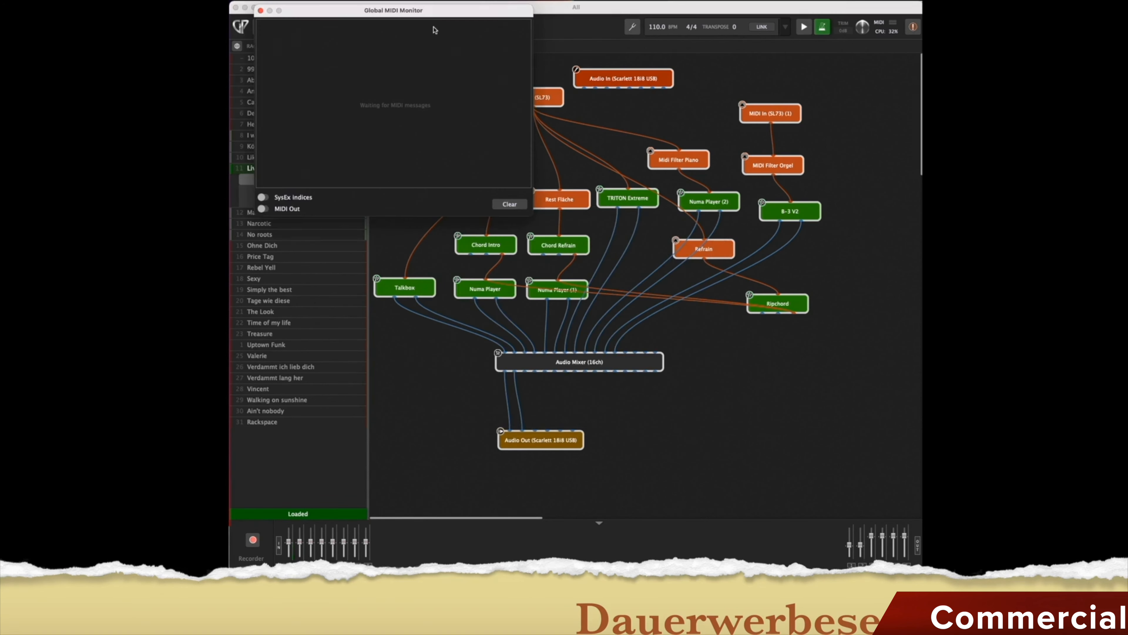
drag(328, 16, 415, 82)
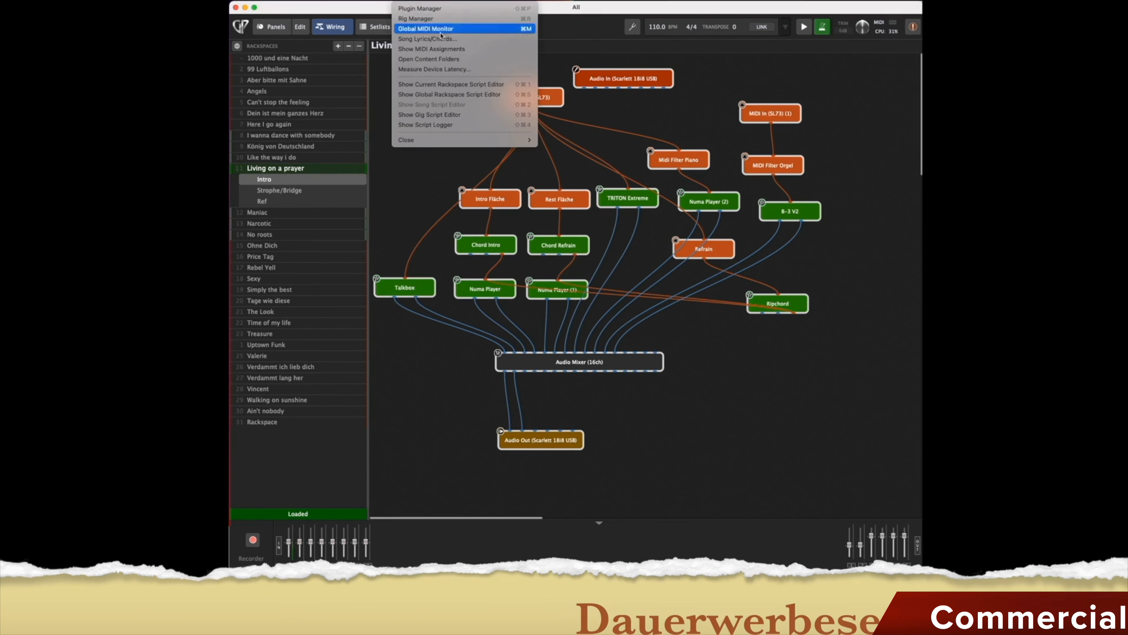
click(444, 39)
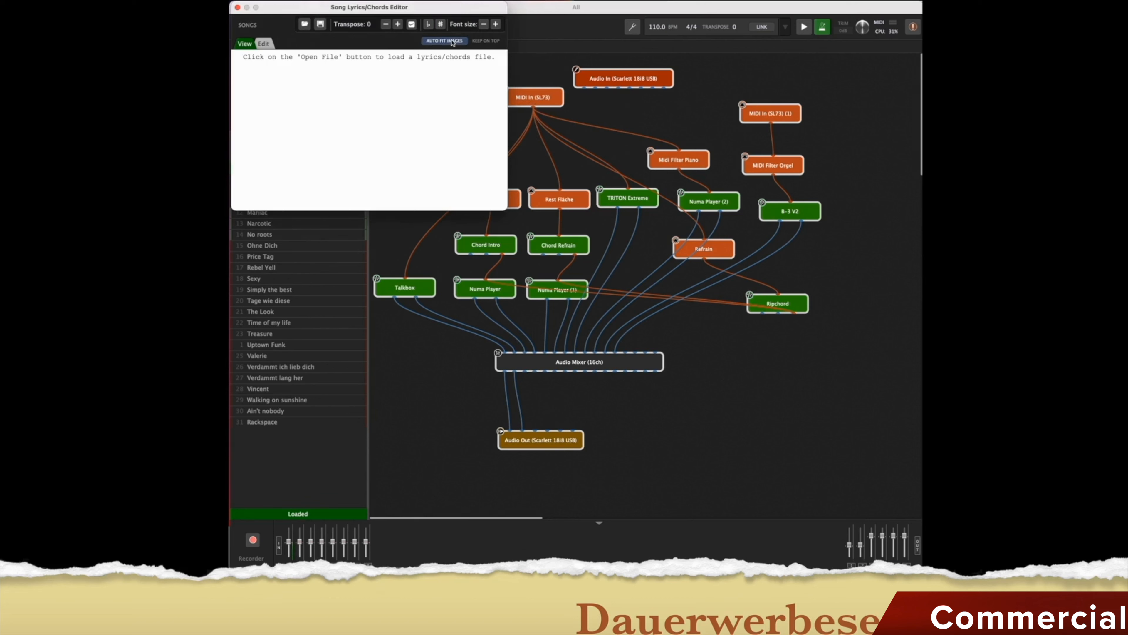
click(237, 7)
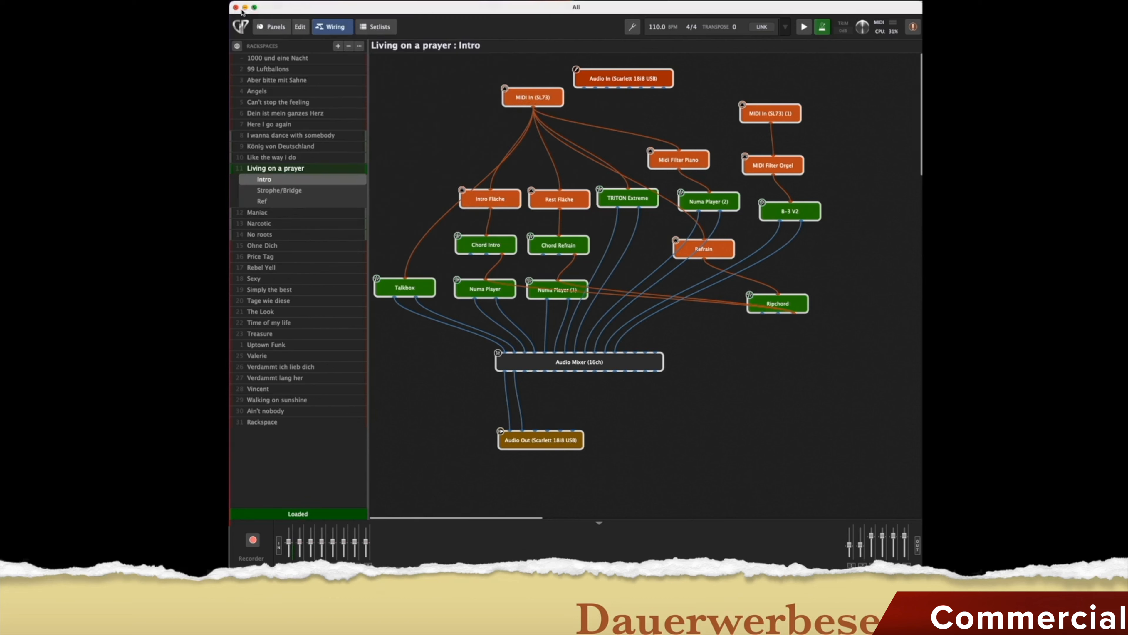
click(404, 1)
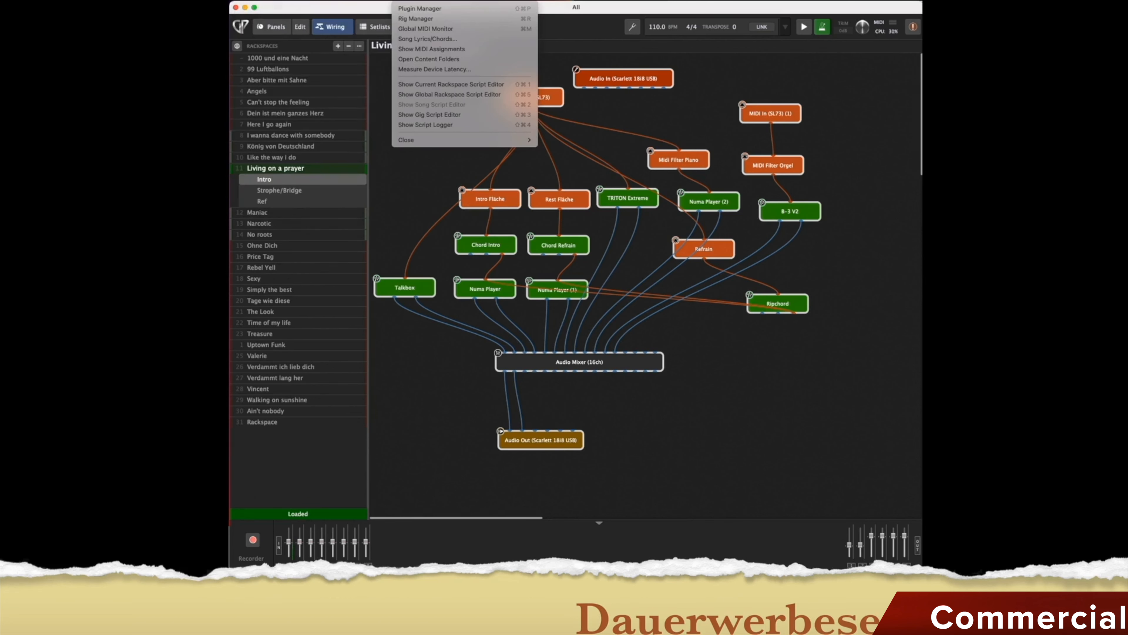
click(427, 49)
click(465, 60)
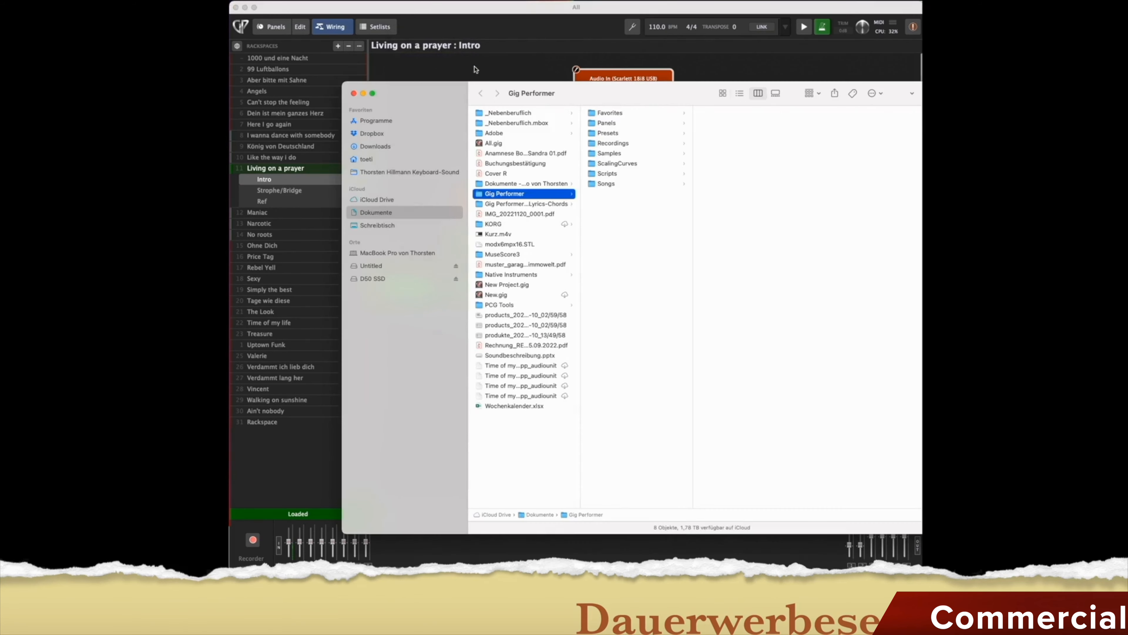
click(353, 93)
click(426, 0)
click(509, 7)
click(414, 0)
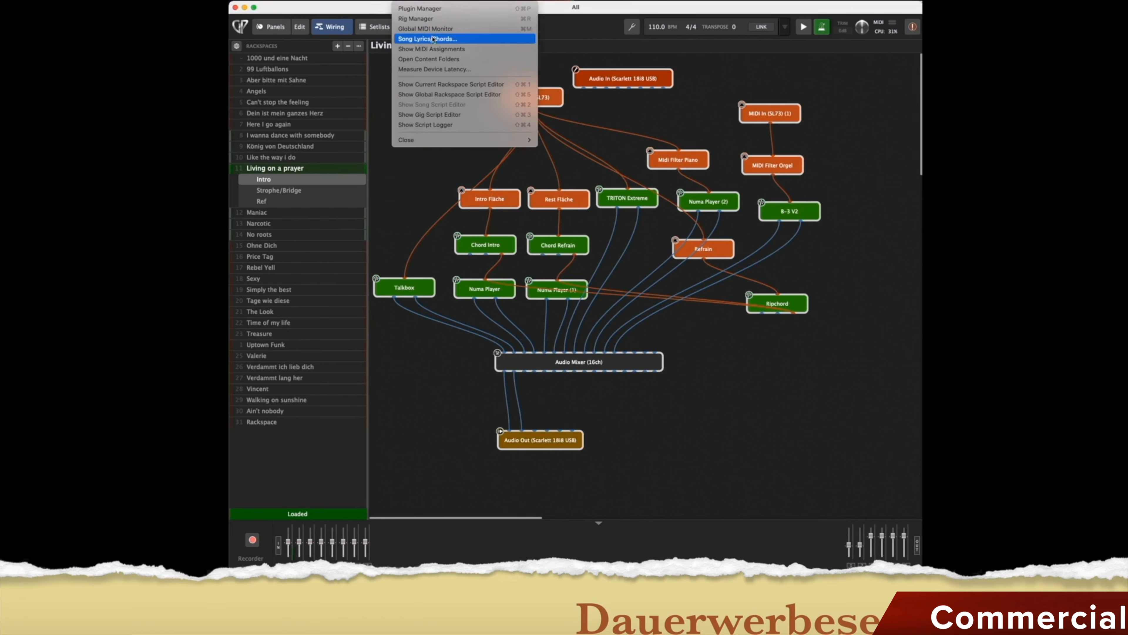
click(449, 70)
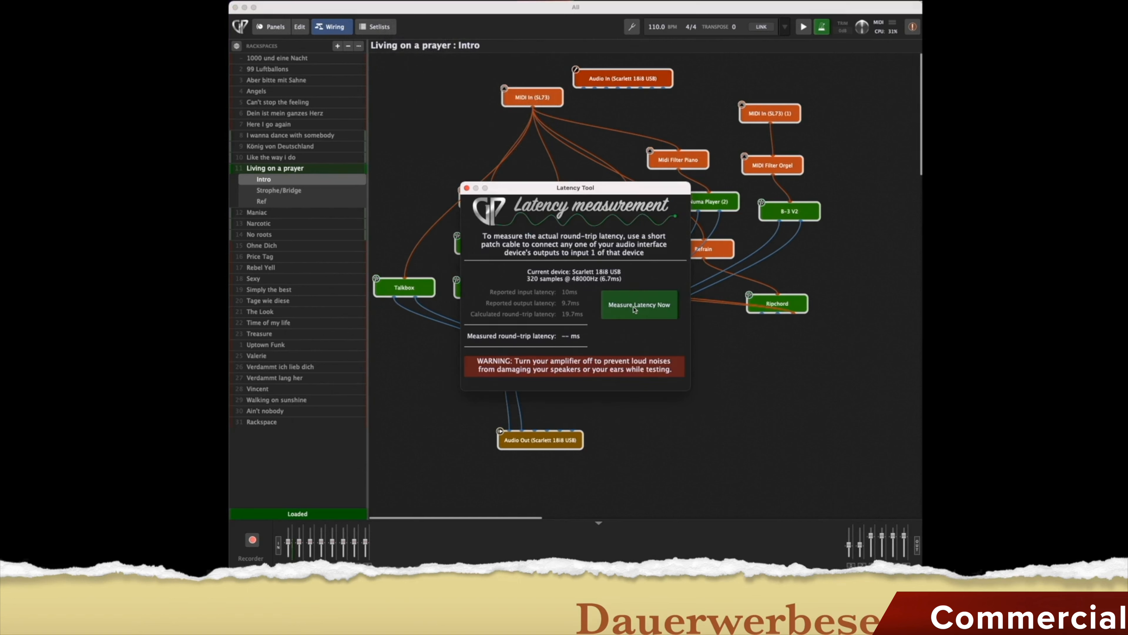
click(466, 188)
click(412, 1)
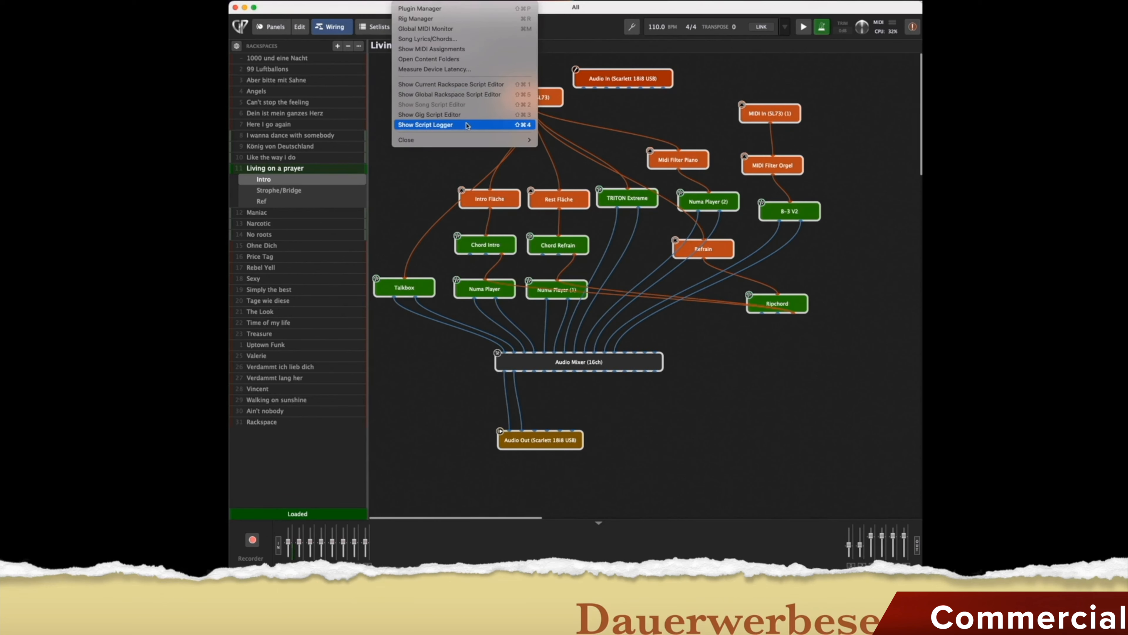
click(616, 118)
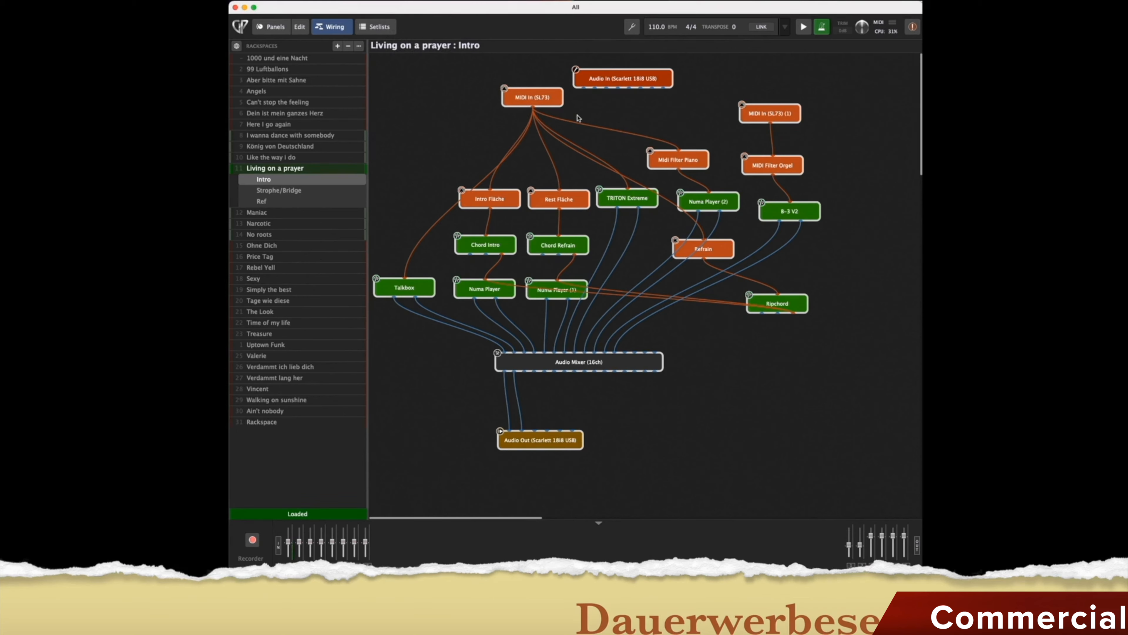
scroll(580, 119, right, 1)
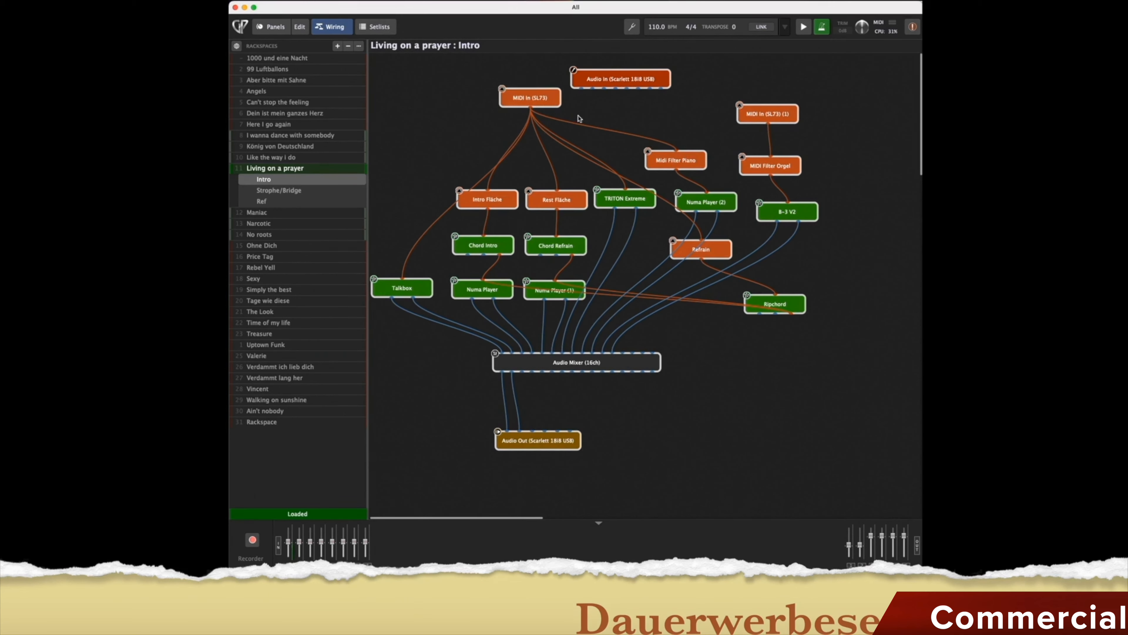